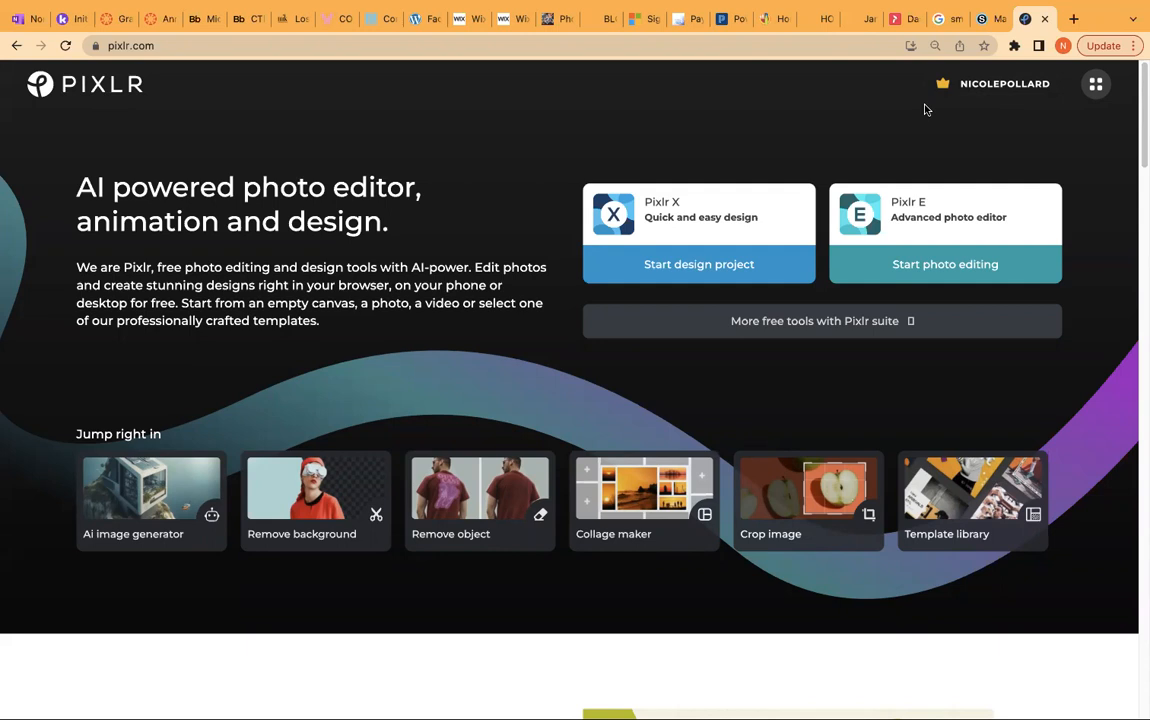
Switch to the Schoology course and open the Mandala Tutorial assignment from the Jan. 29th-Feb.3rd folder
left_click(988, 20)
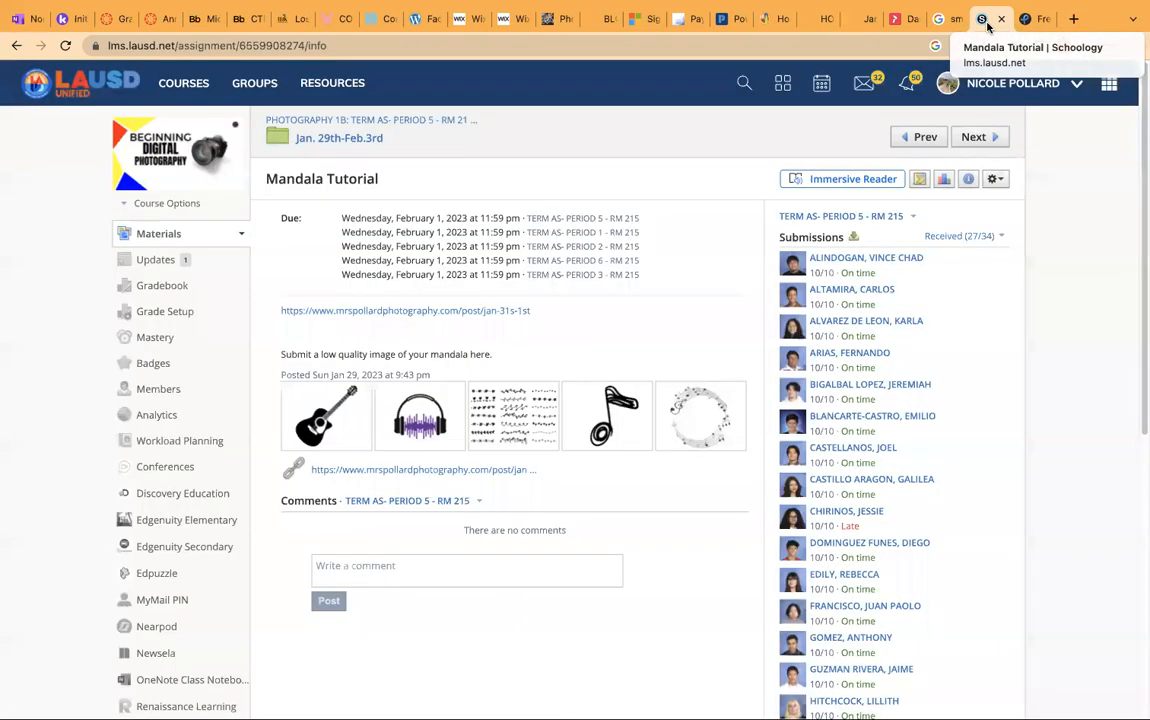
left_click(343, 139)
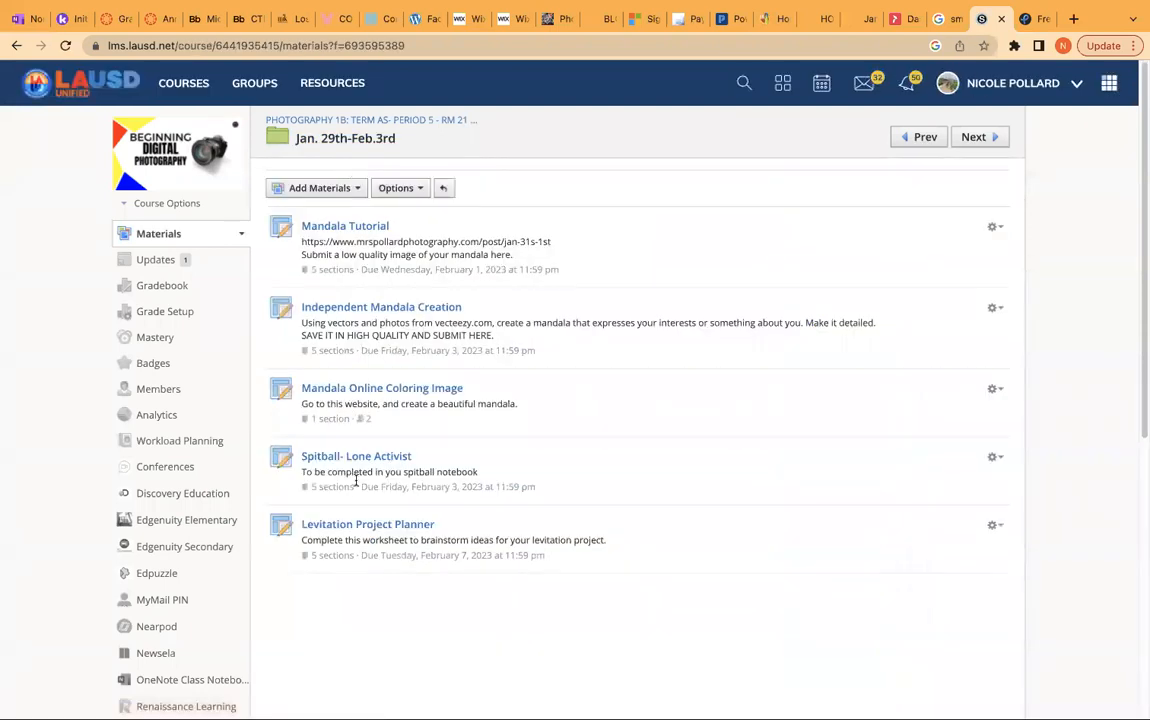
left_click(389, 309)
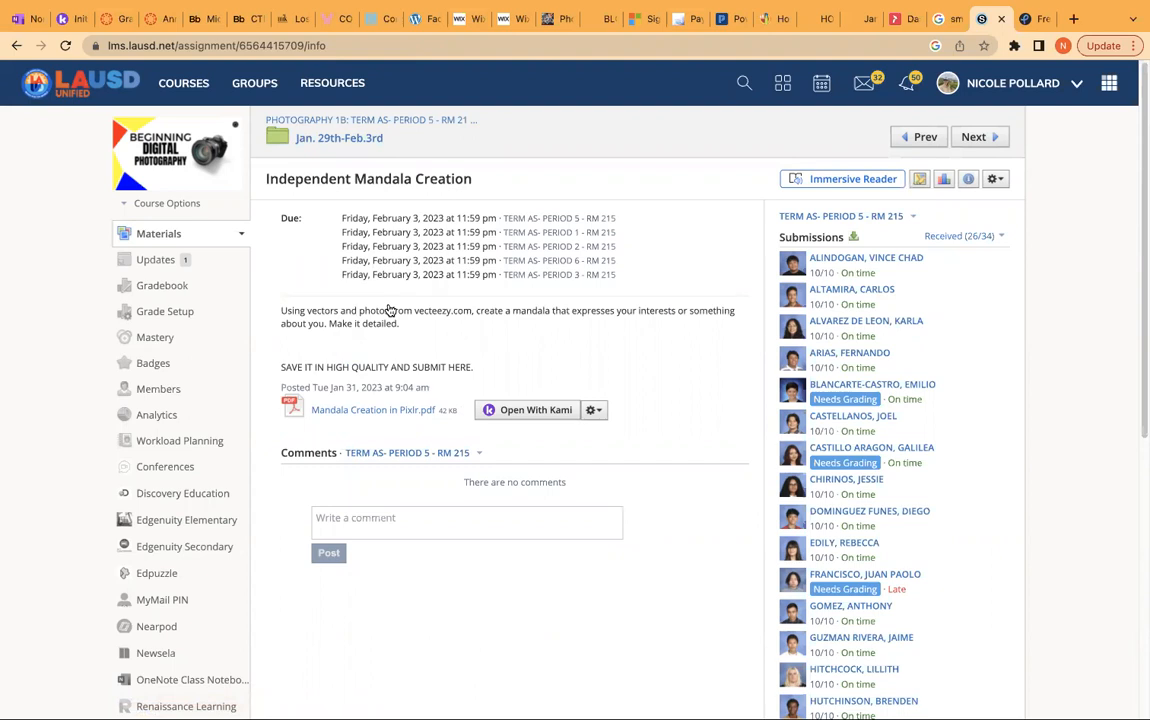
left_click(330, 140)
left_click(350, 228)
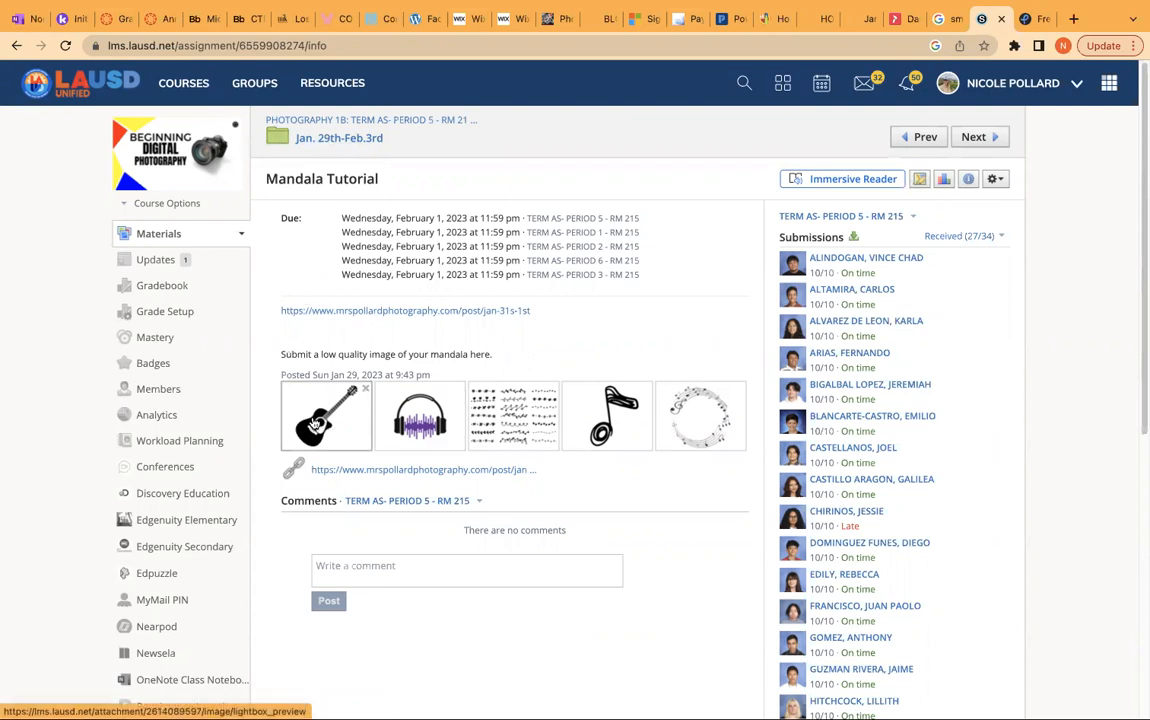
Download the guitar, headphones and single music note images attached to the Mandala Tutorial assignment
left_click(318, 425)
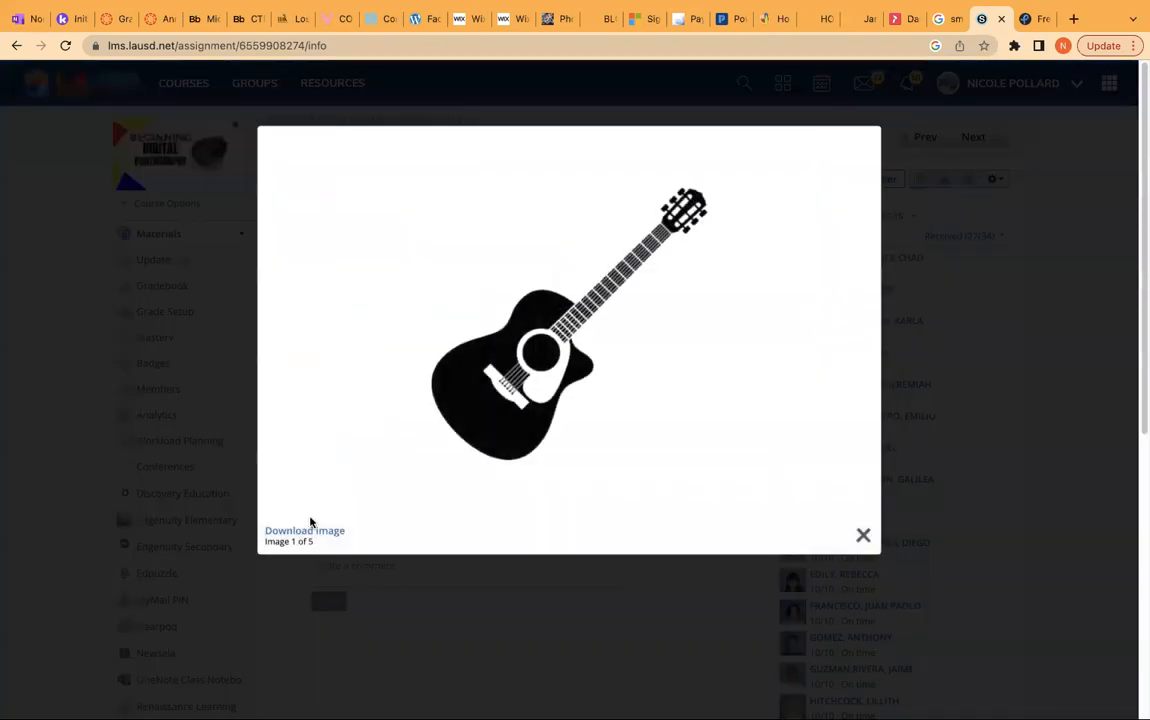
left_click(310, 533)
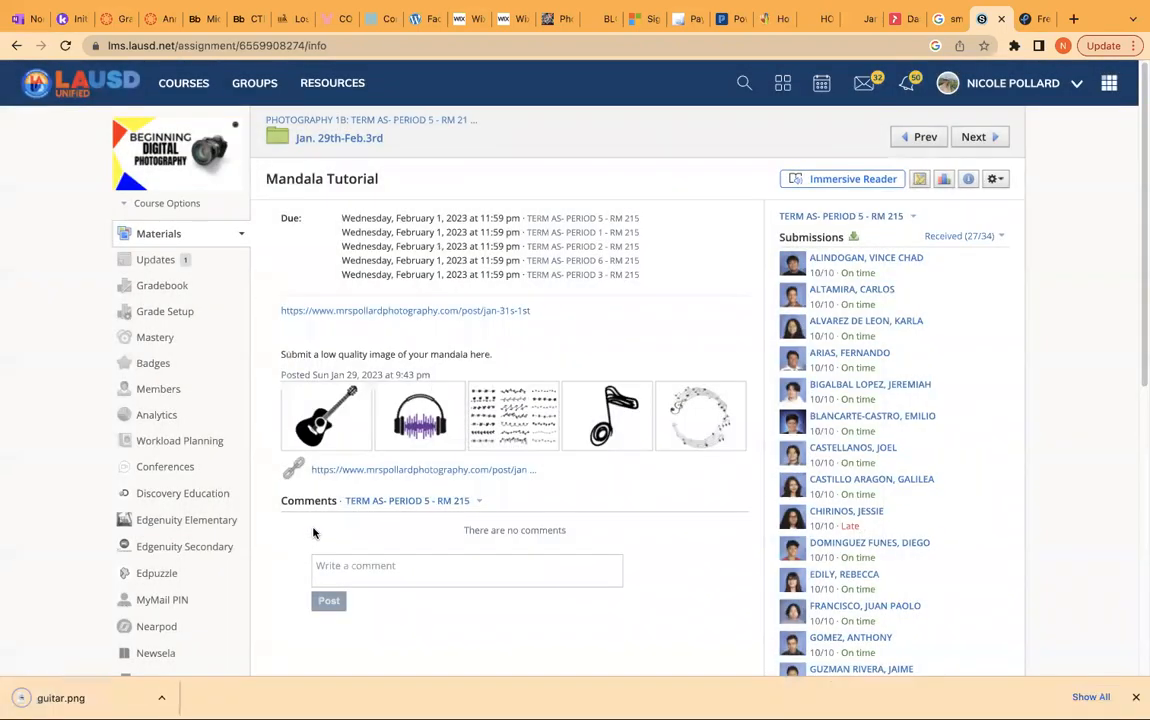
left_click(423, 425)
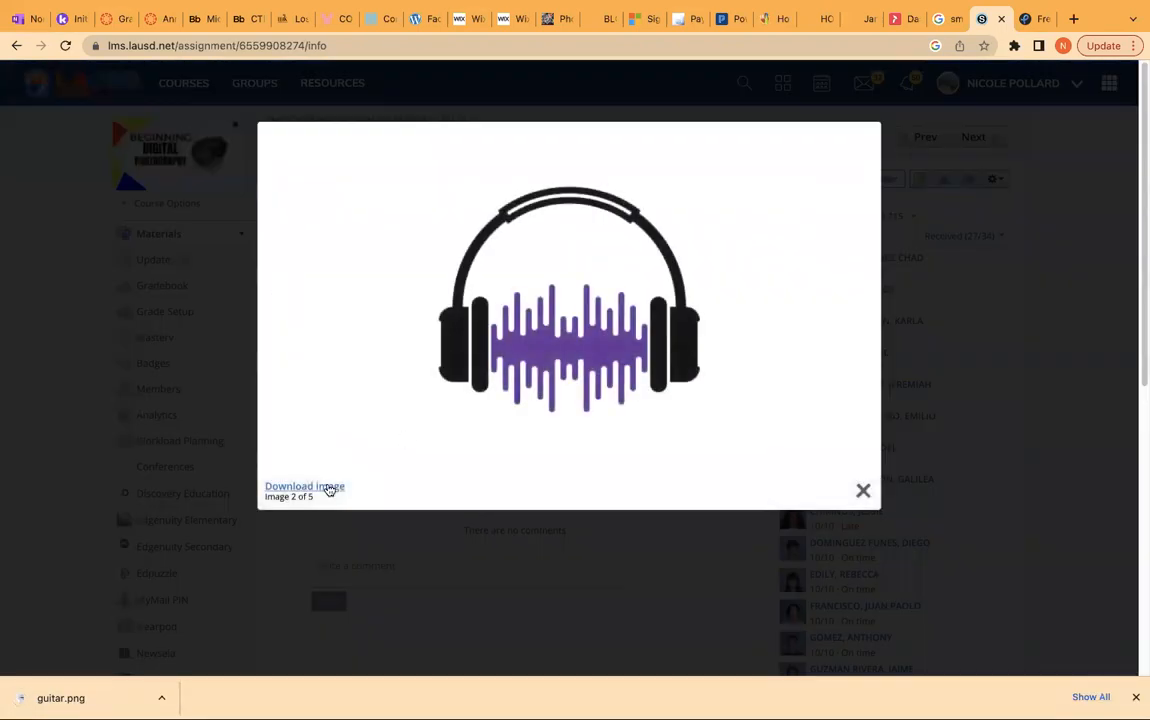
left_click(330, 487)
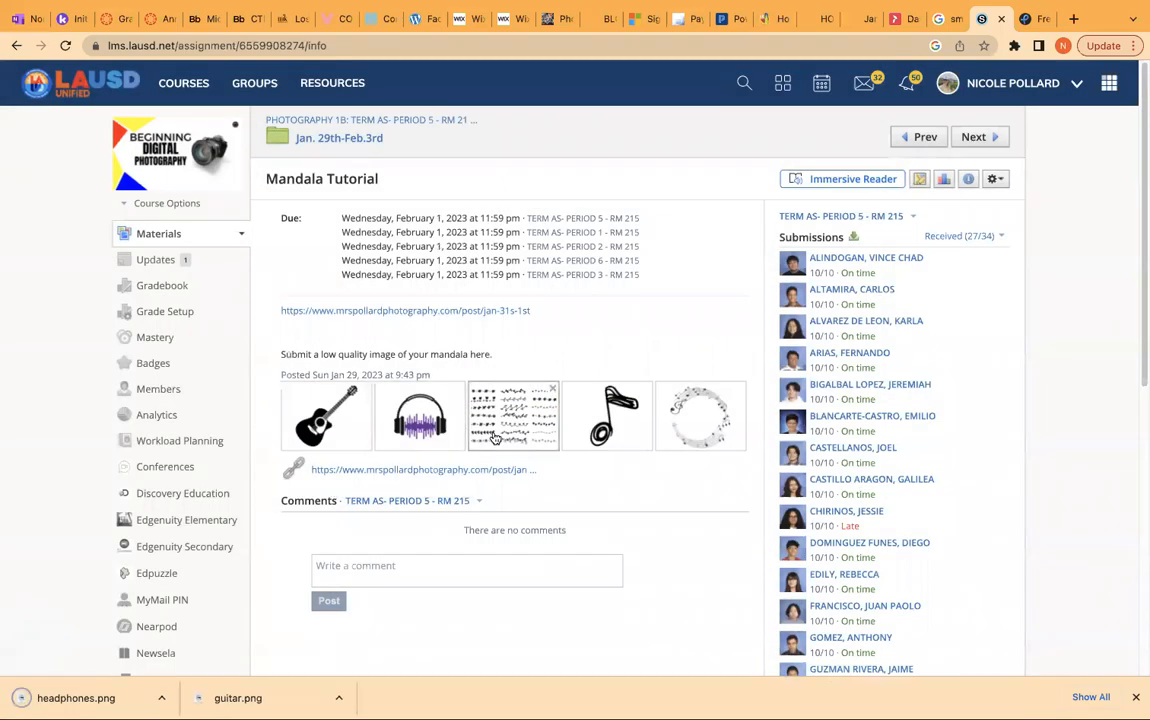
left_click(589, 419)
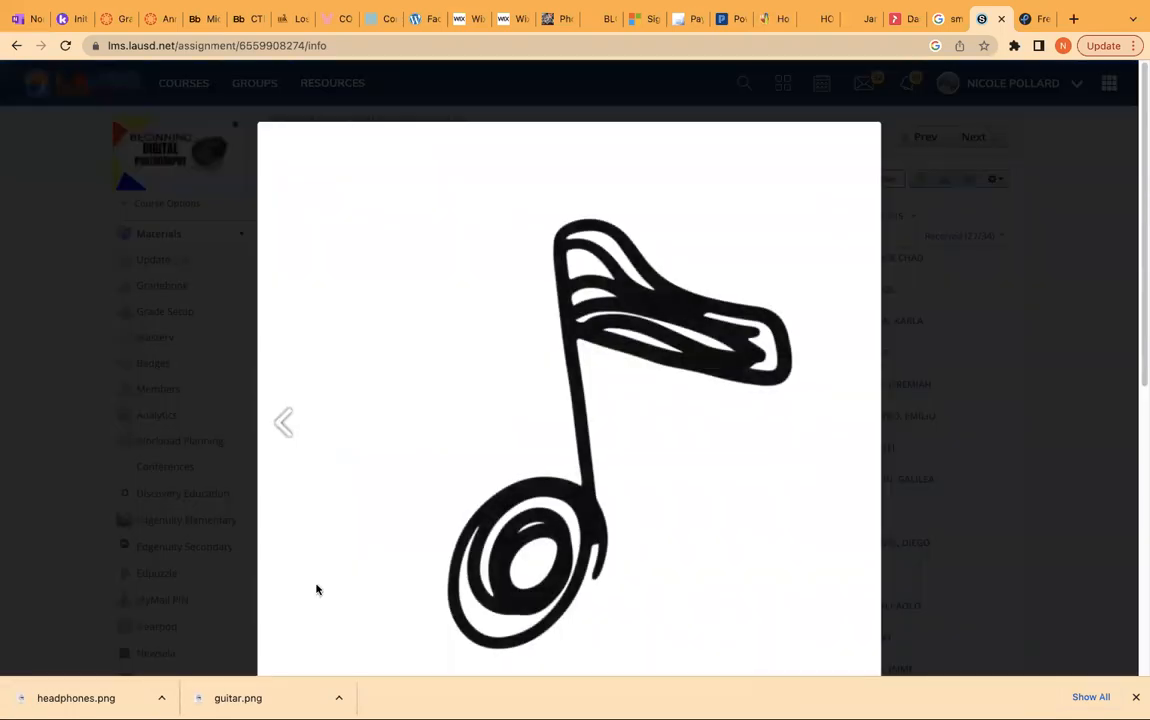
scroll(1124, 457, "down", 3)
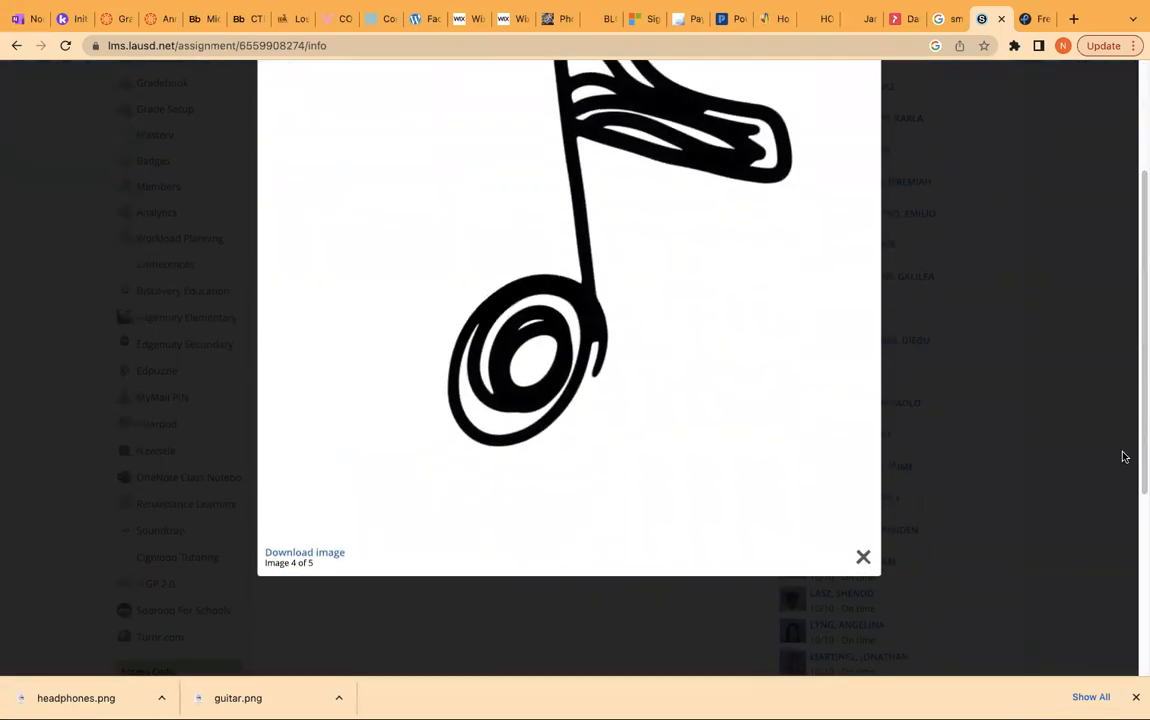
left_click(300, 552)
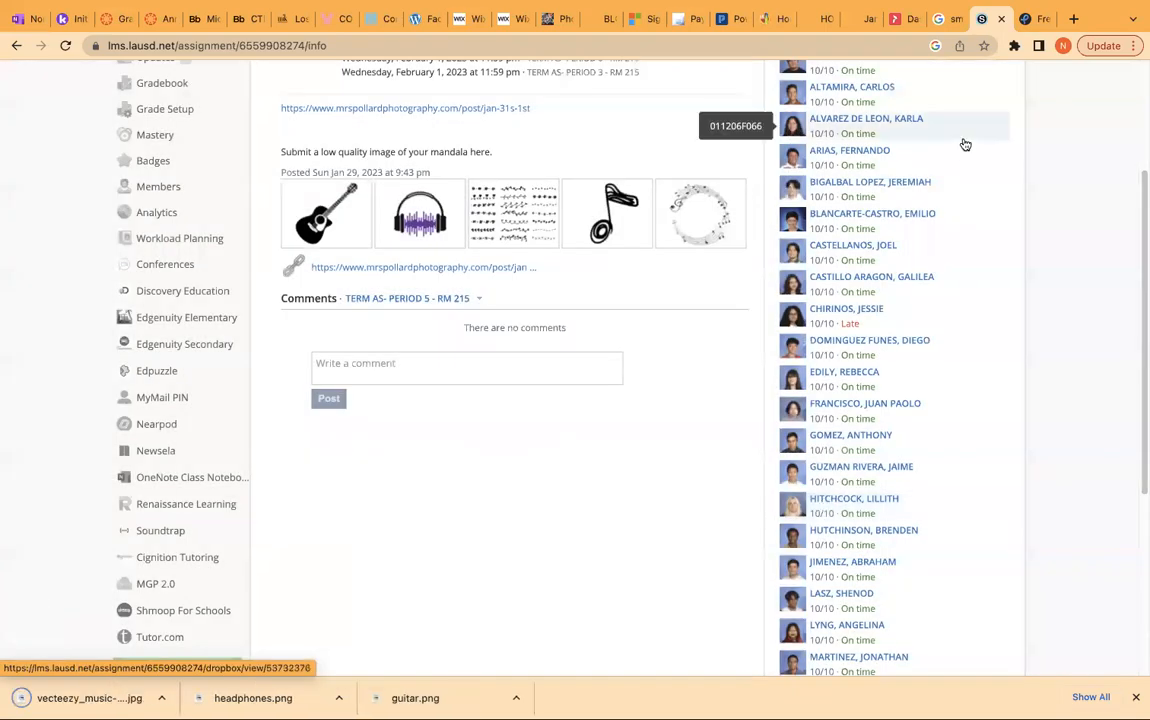
Switch back to the Pixlr site and start the Pixlr E advanced photo editor
left_click(1030, 20)
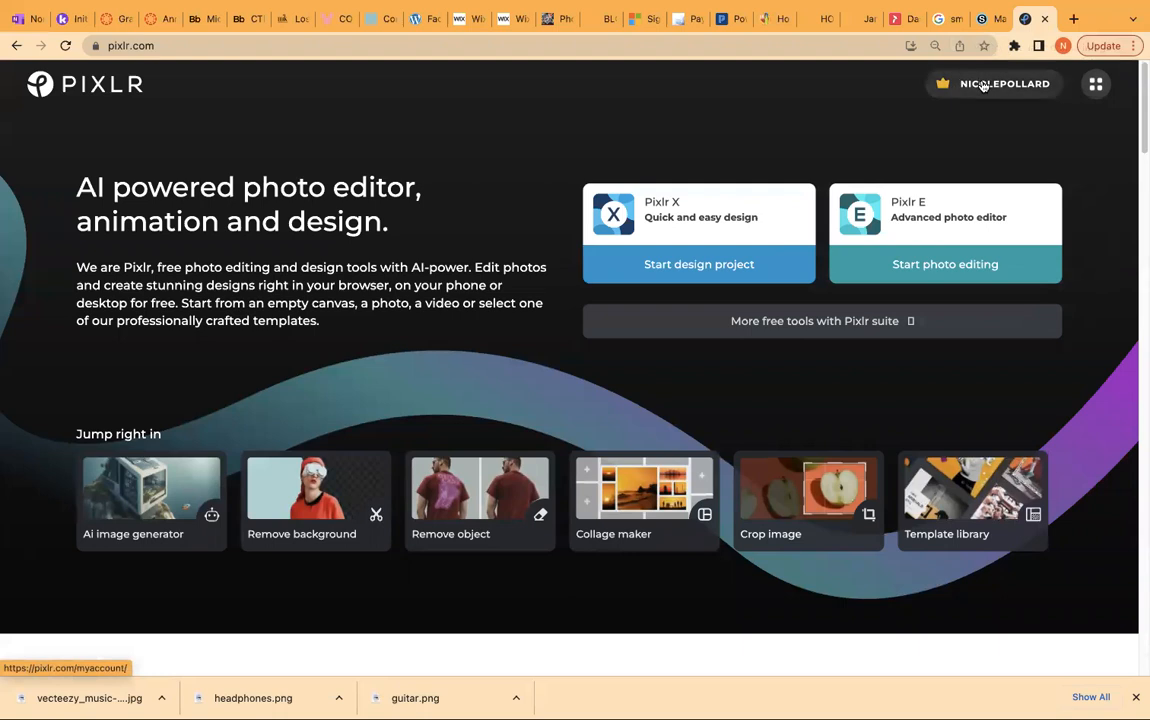
left_click(911, 264)
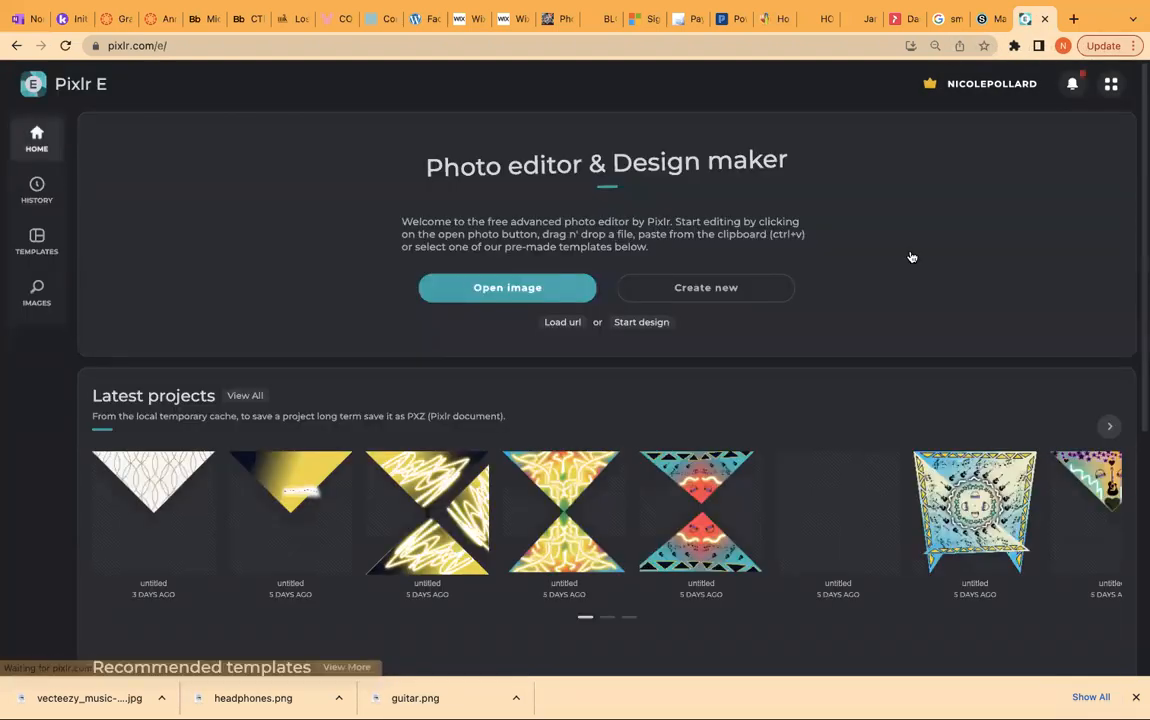
left_click(493, 291)
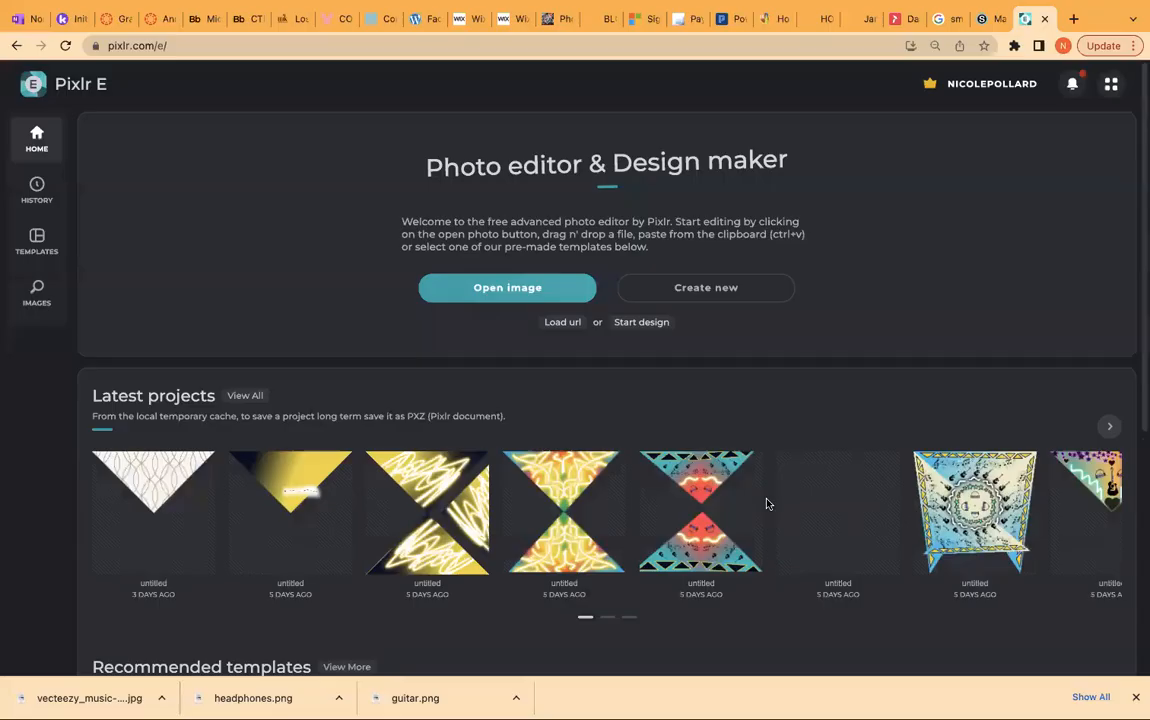
Create a new Instagram Square document of 1080 x 1080 px named Mandala and dismiss the browser's downloads bar
left_click(685, 290)
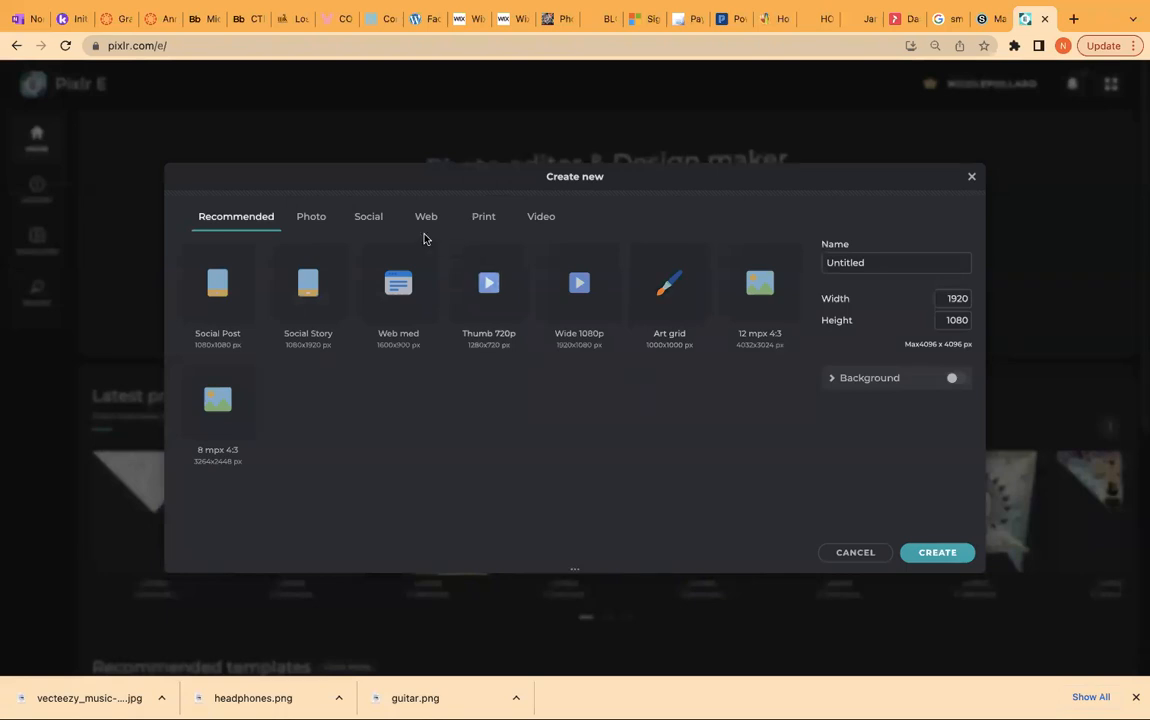
left_click(364, 219)
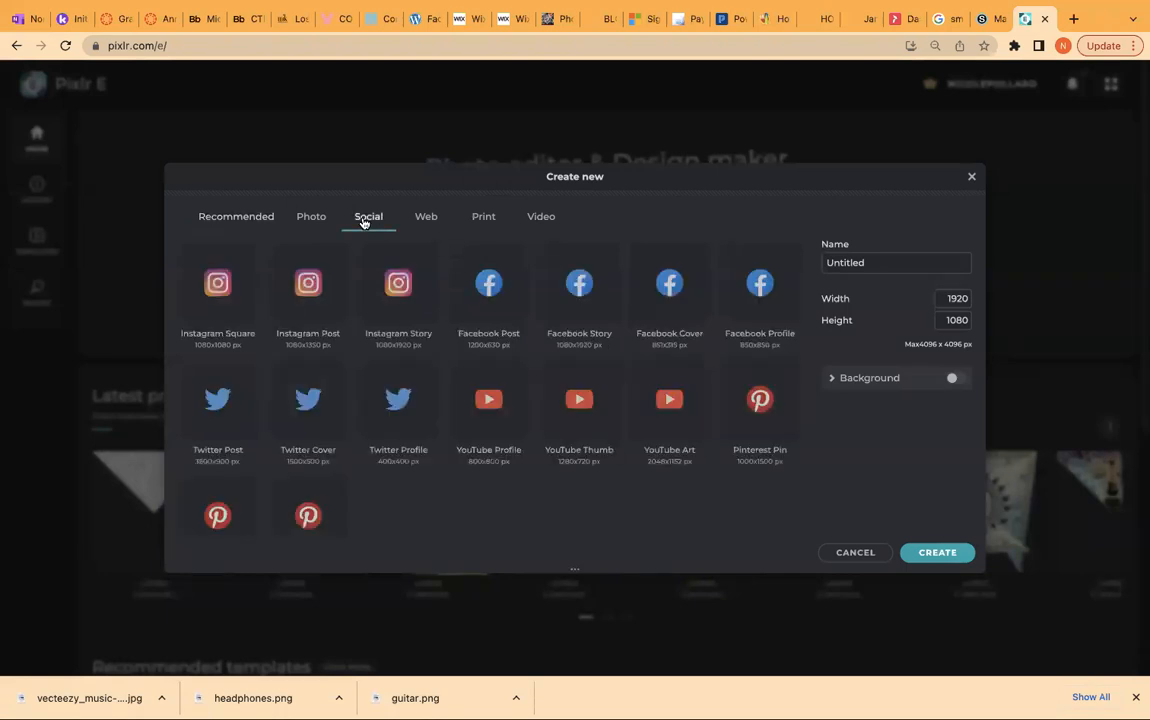
left_click(221, 289)
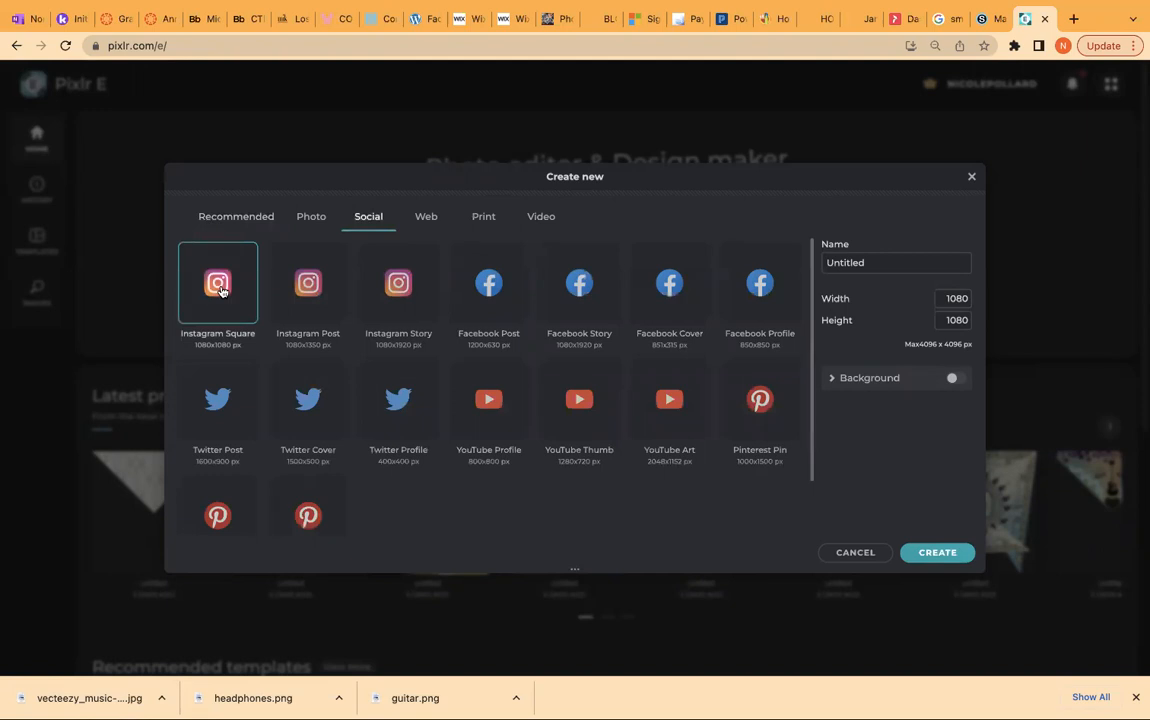
left_click(860, 264)
type("Mandala")
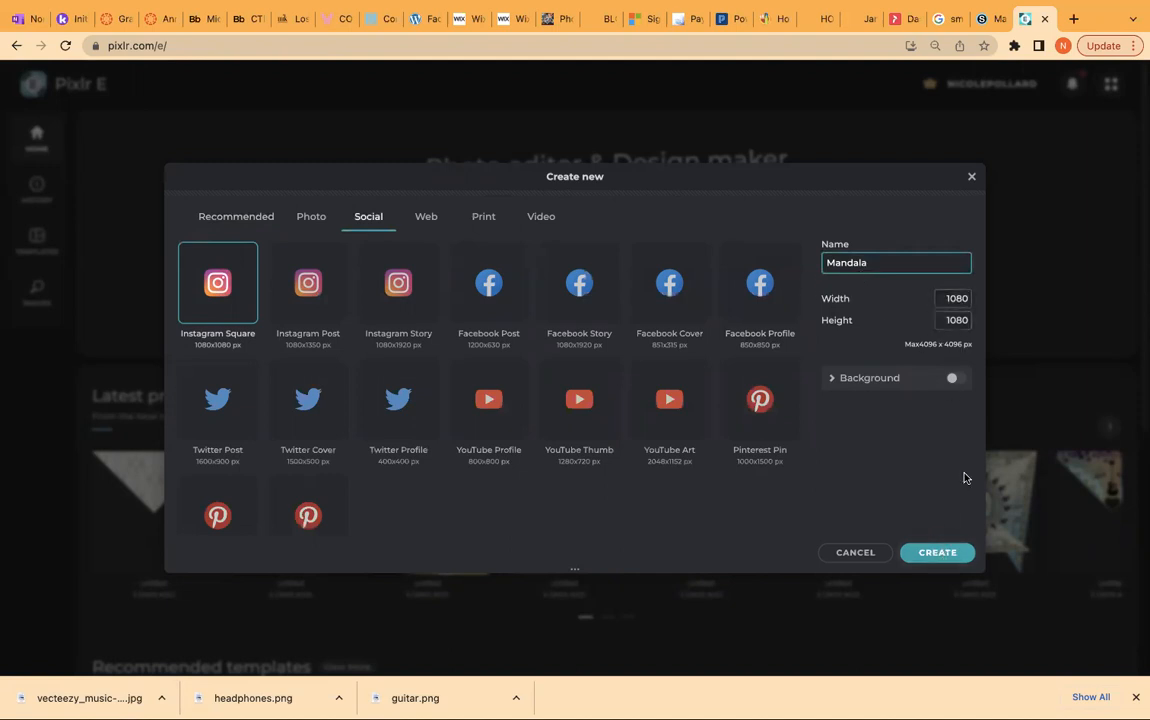
left_click(935, 557)
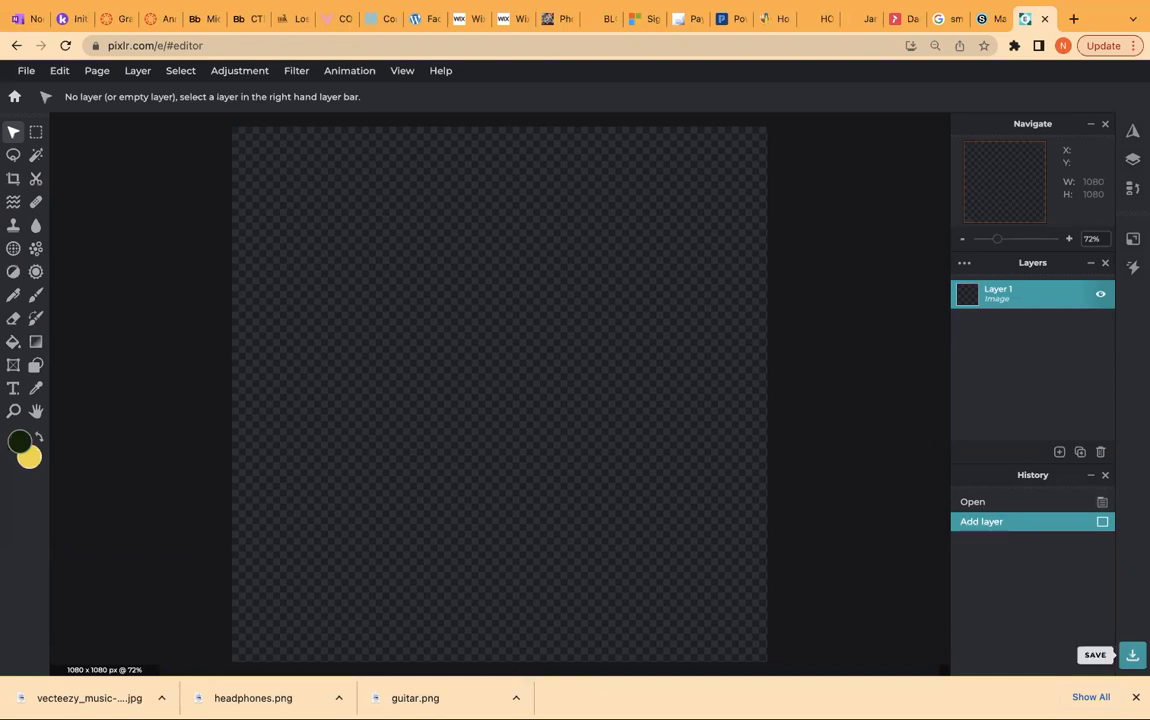
left_click(1136, 697)
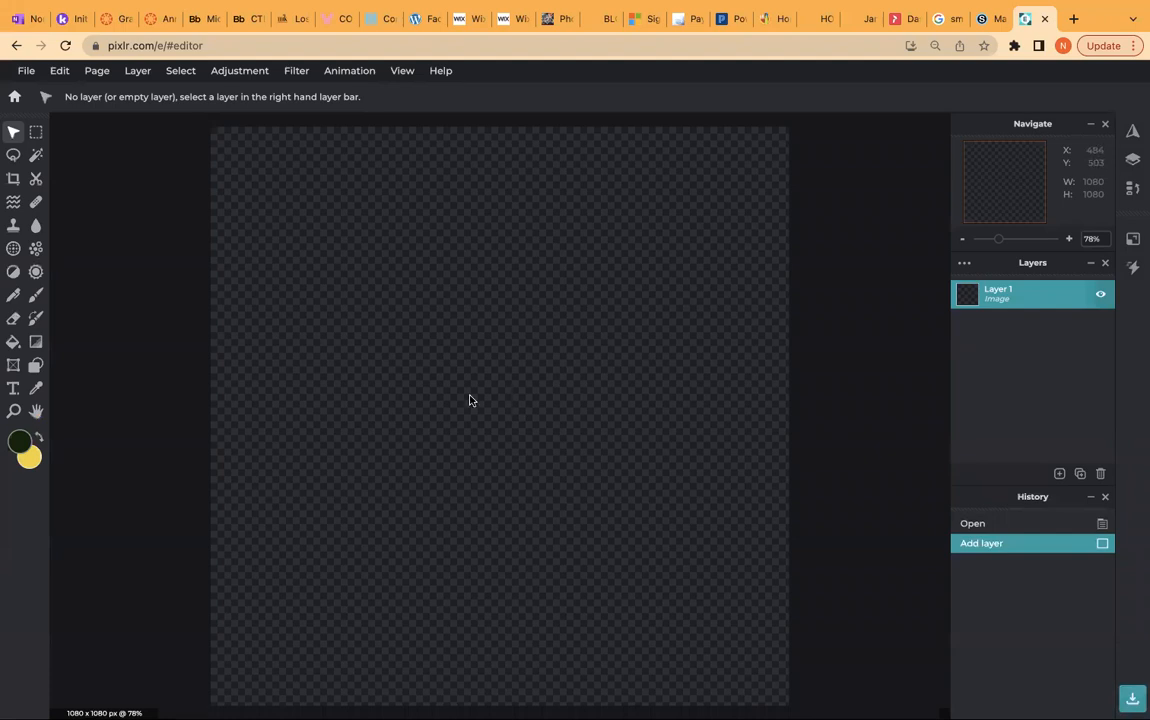
Select a triangle from the canvas's two upper corners to its center with the Polygon lasso, and add an empty layer
left_click(13, 156)
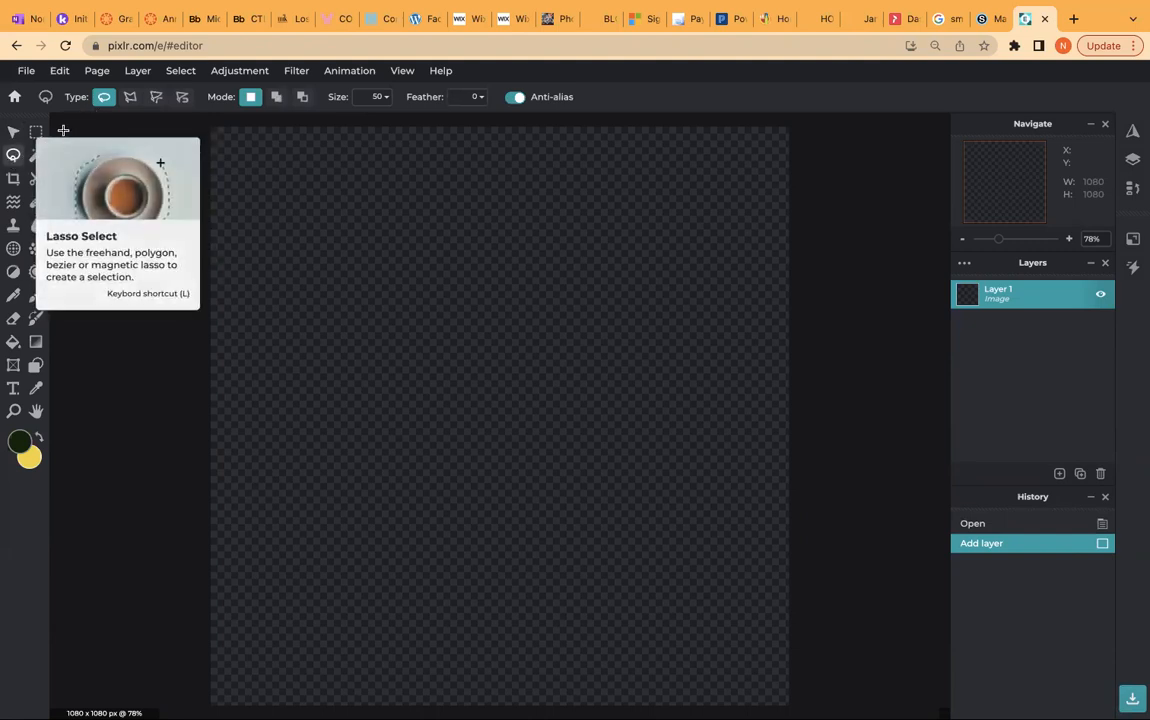
left_click(129, 99)
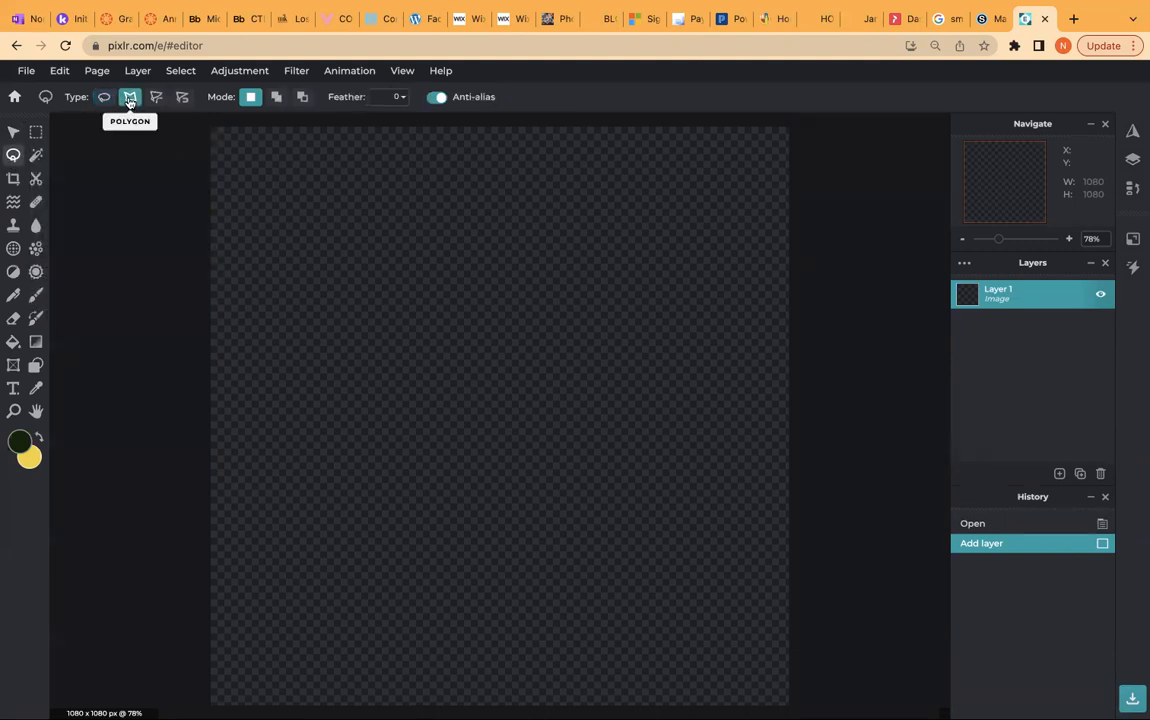
left_click(210, 128)
left_click(500, 416)
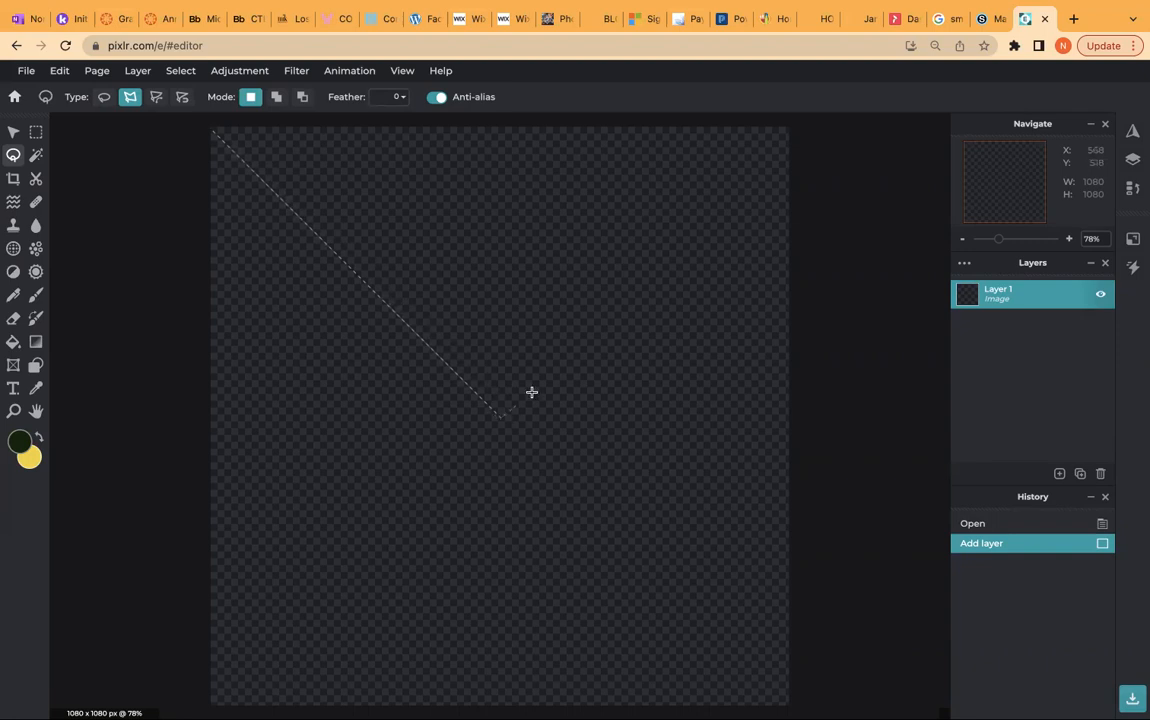
left_click(790, 124)
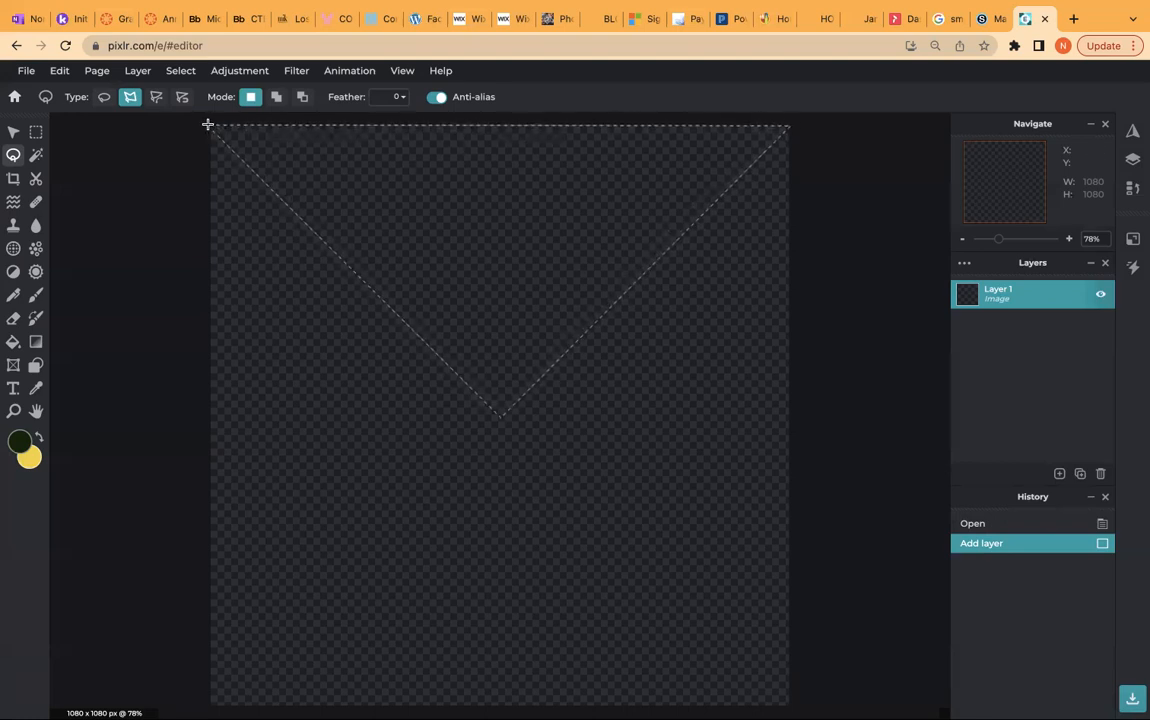
left_click(207, 124)
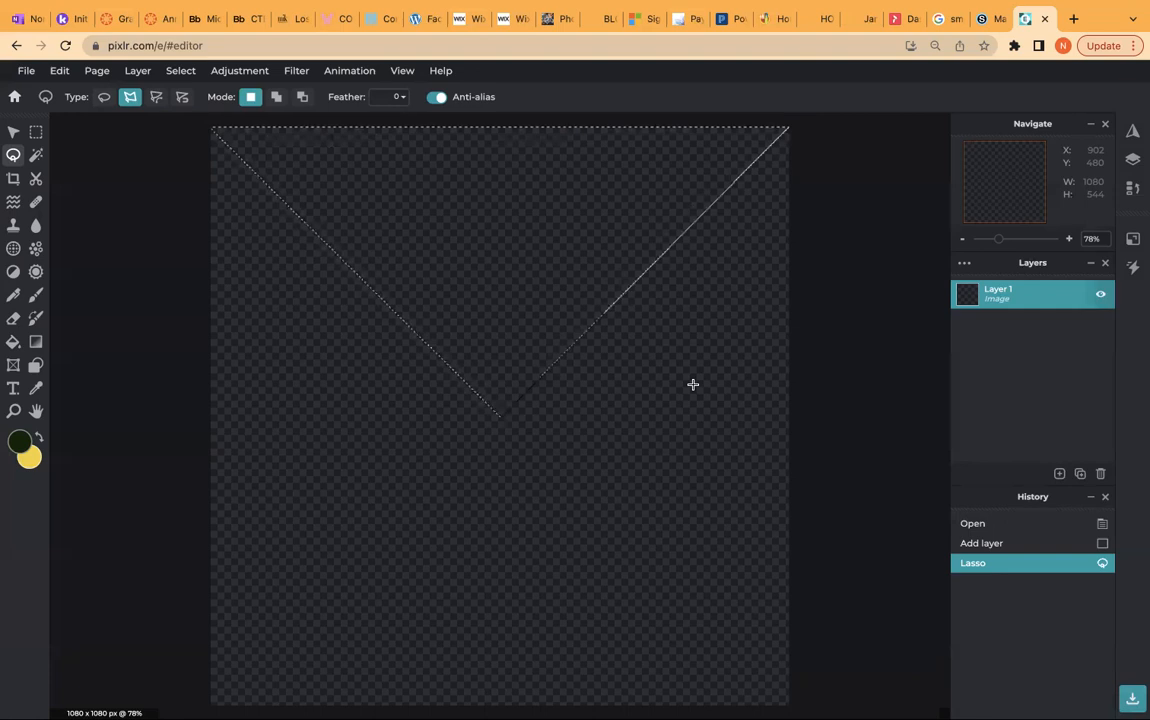
left_click(1060, 473)
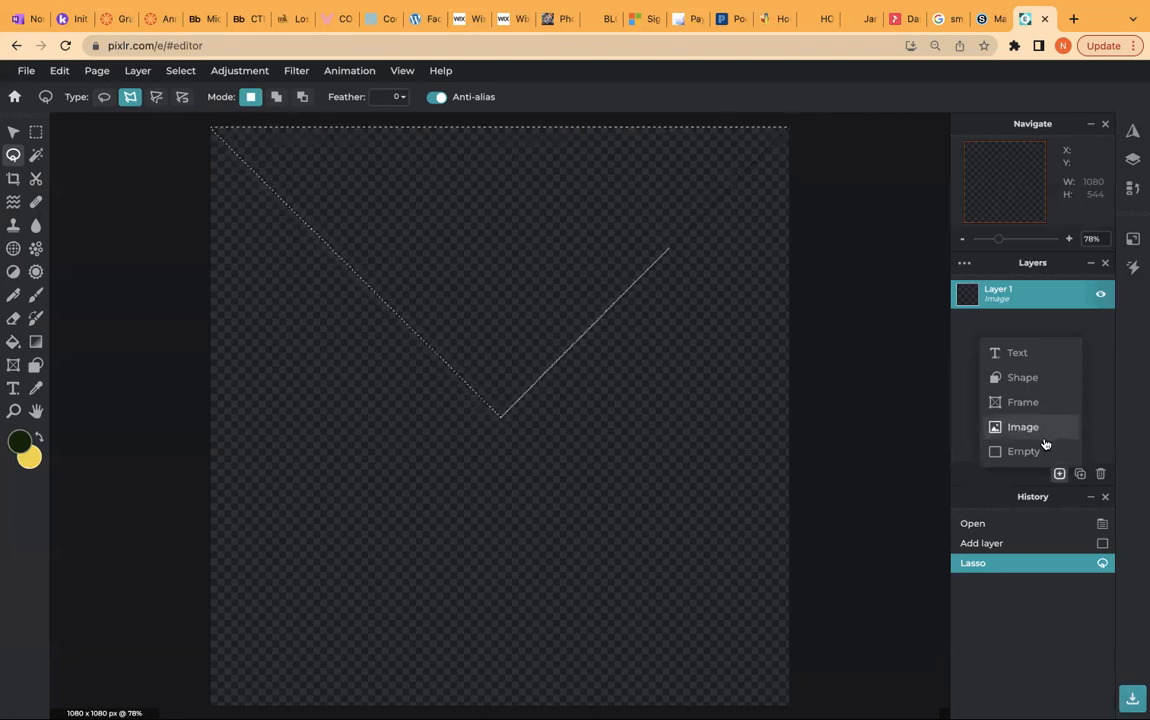
left_click(1036, 452)
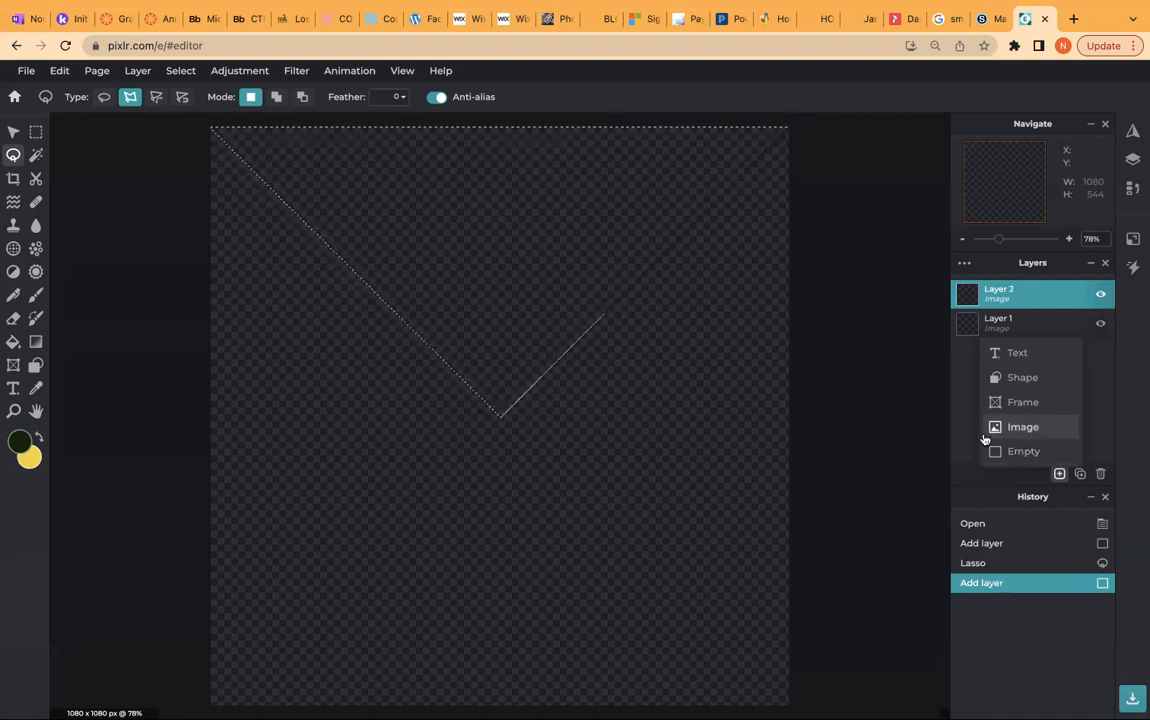
Fill the triangle with the orange-purple-orange linear gradient from its lower tip up to the top edge, and deselect it
left_click(35, 343)
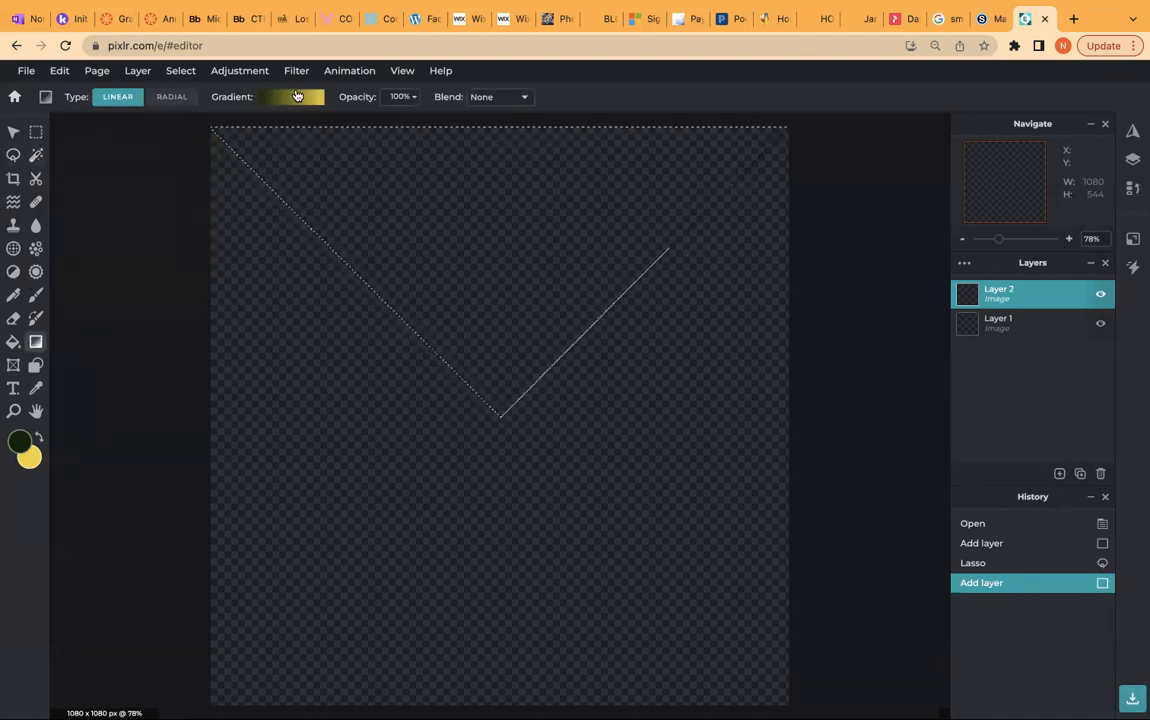
left_click(291, 96)
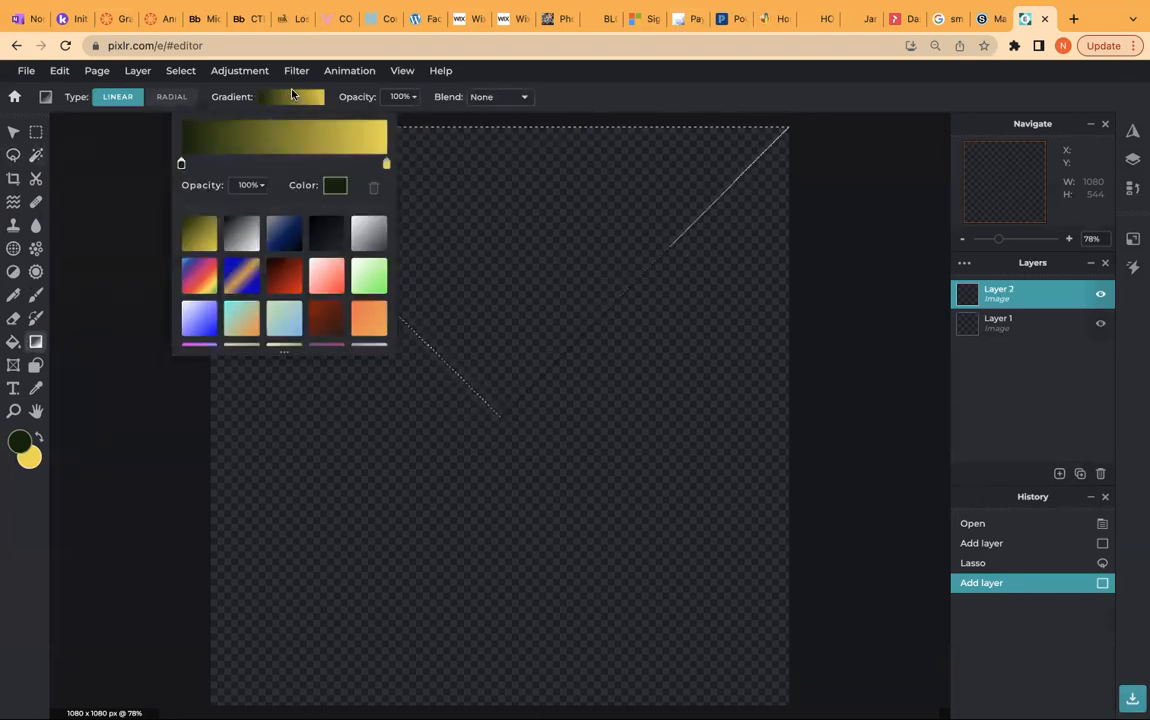
left_click_drag(393, 231, 380, 270)
left_click(326, 245)
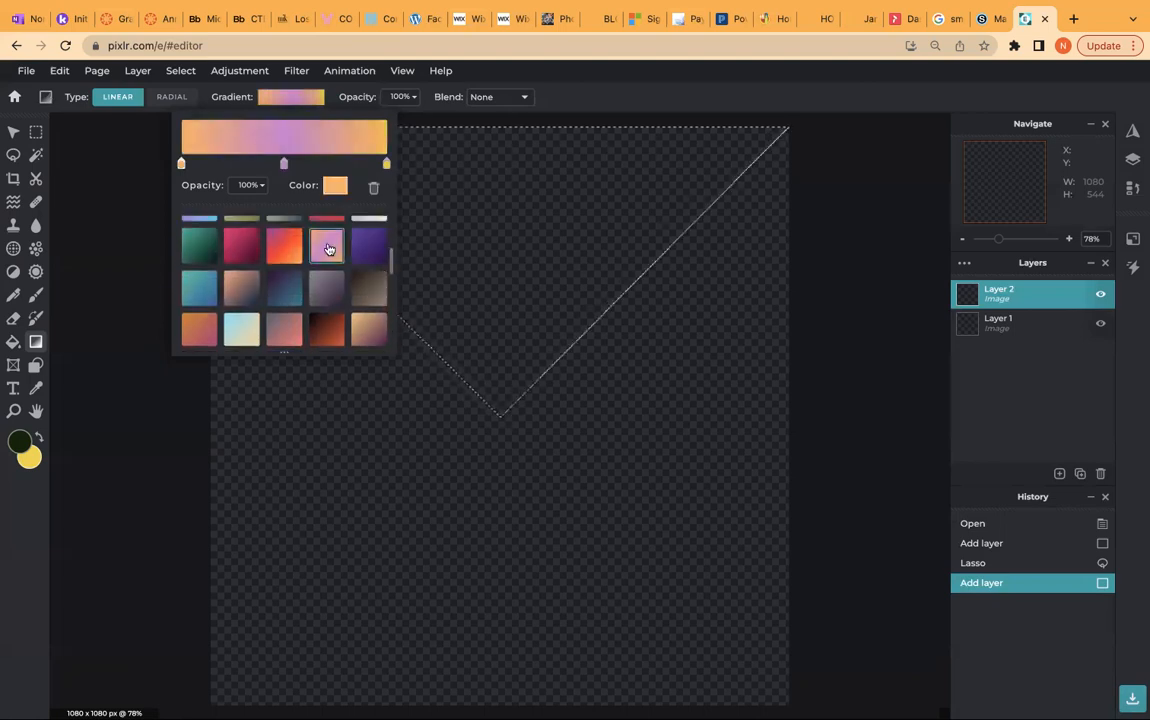
left_click(502, 370)
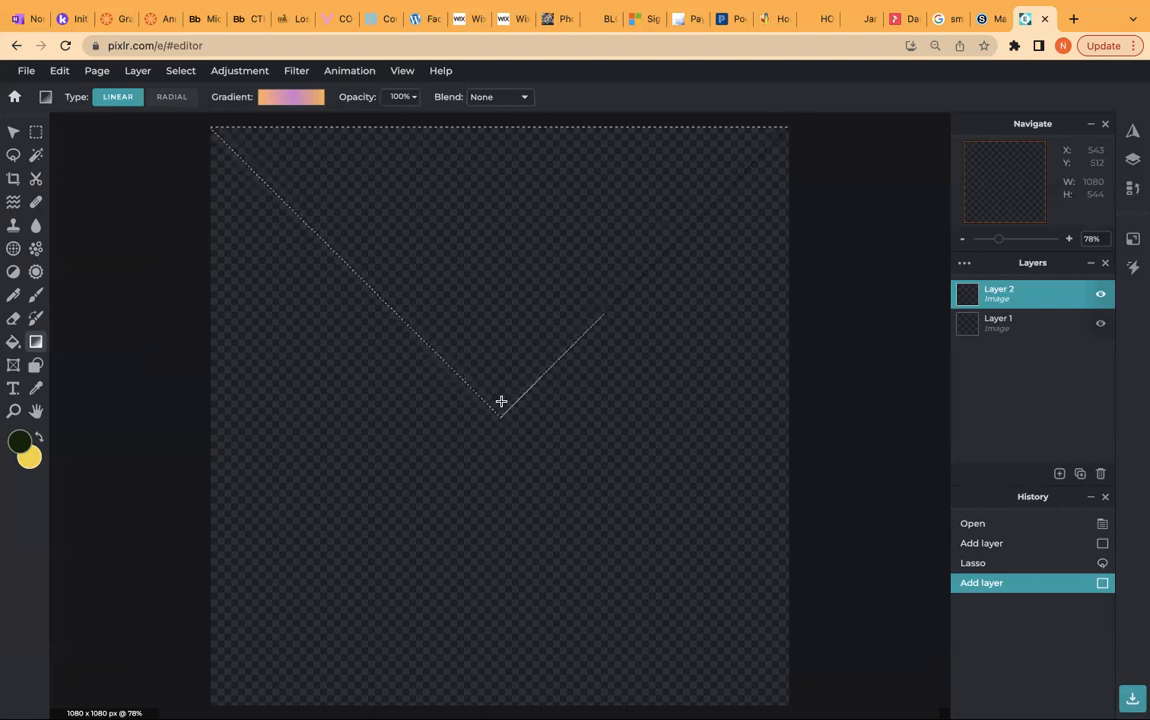
left_click_drag(501, 407, 489, 137)
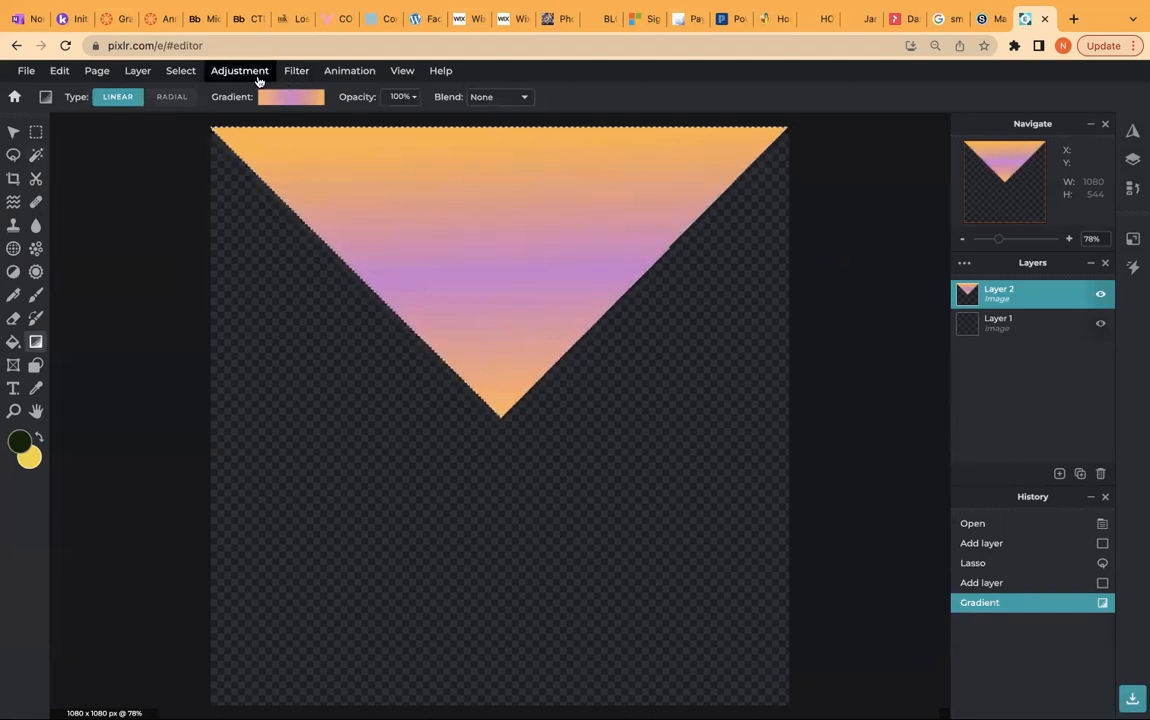
left_click(176, 75)
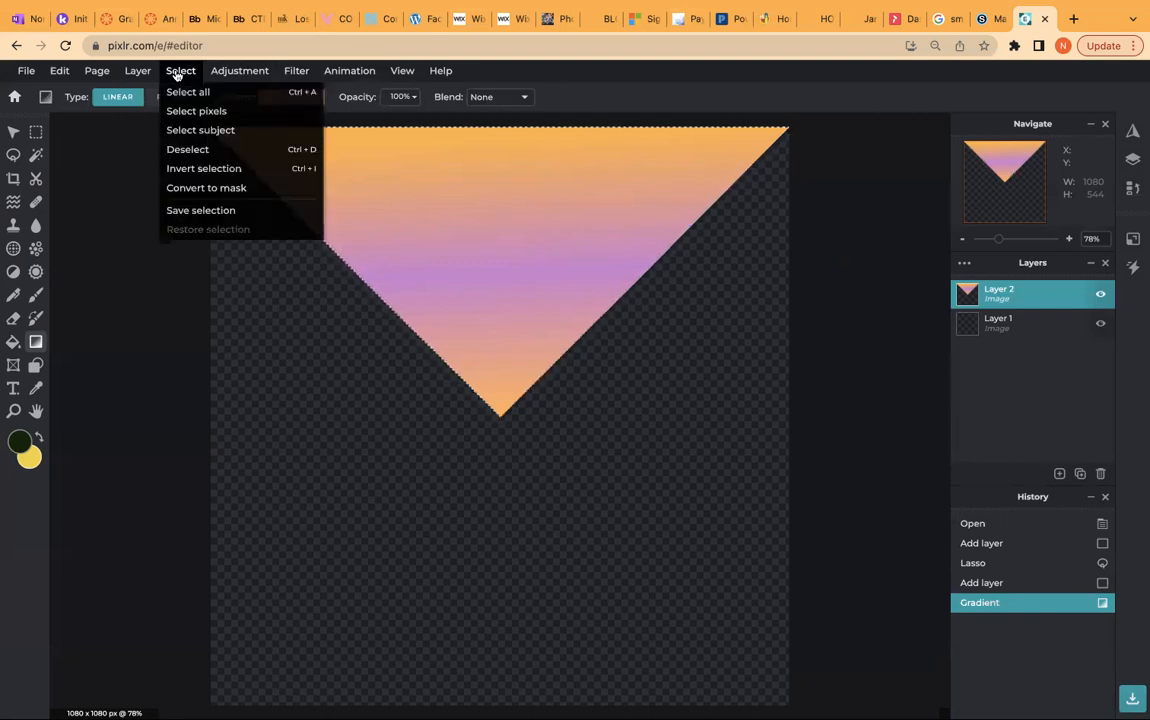
left_click(175, 150)
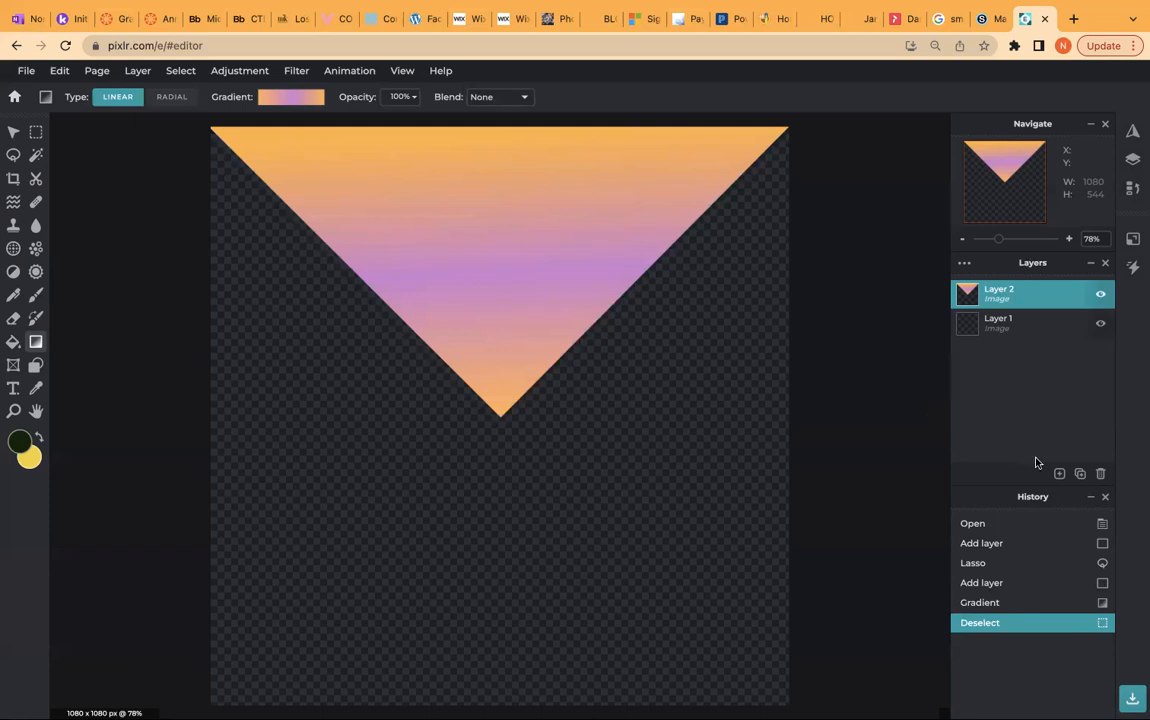
Add headphones.png as an image layer, shrink it to about 196 x 157 px and center it near the triangle's lower tip
left_click(1059, 473)
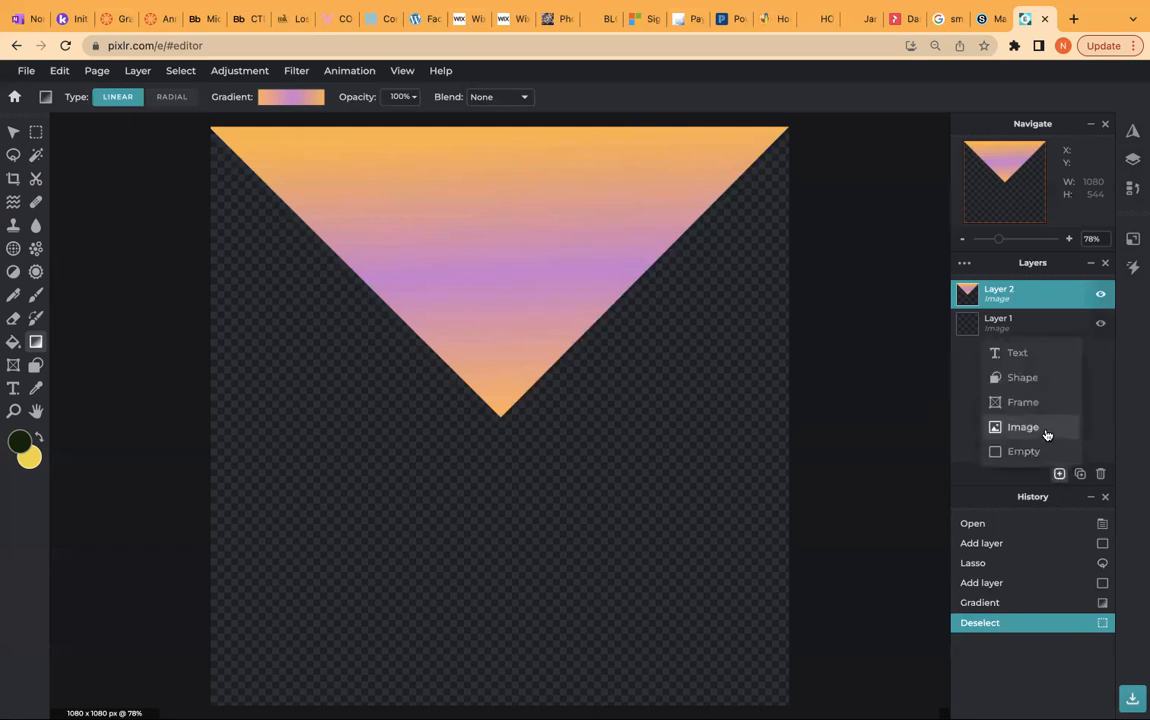
left_click(1047, 431)
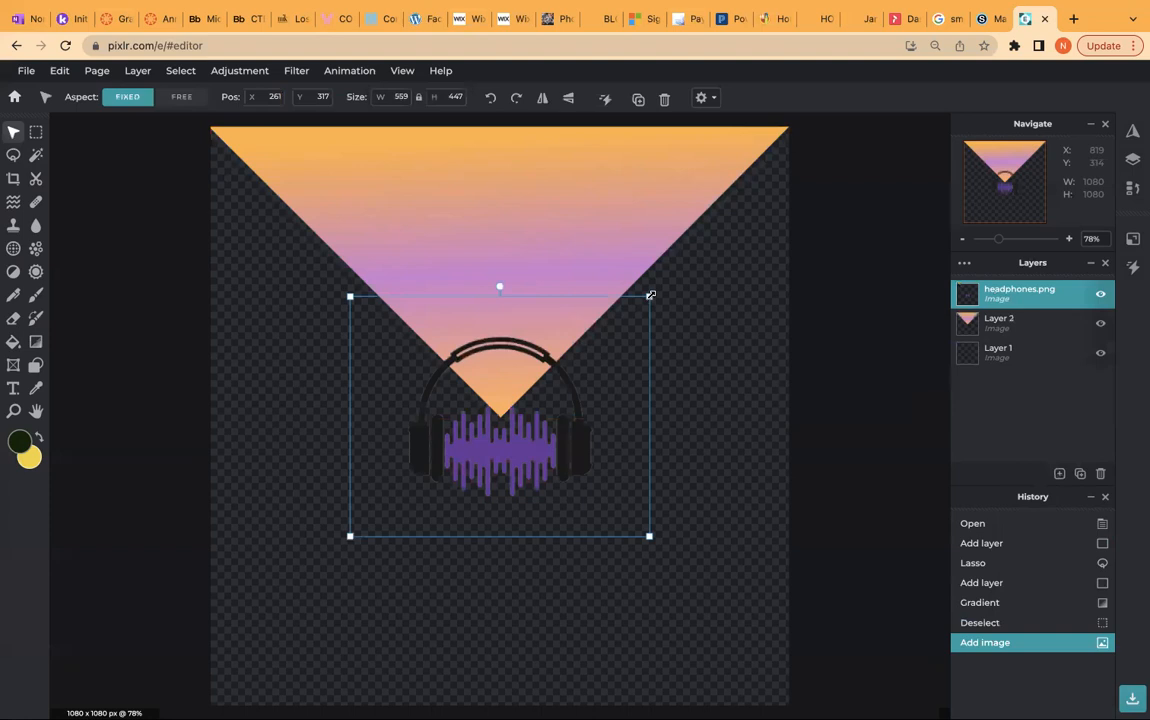
left_click_drag(650, 411, 490, 478)
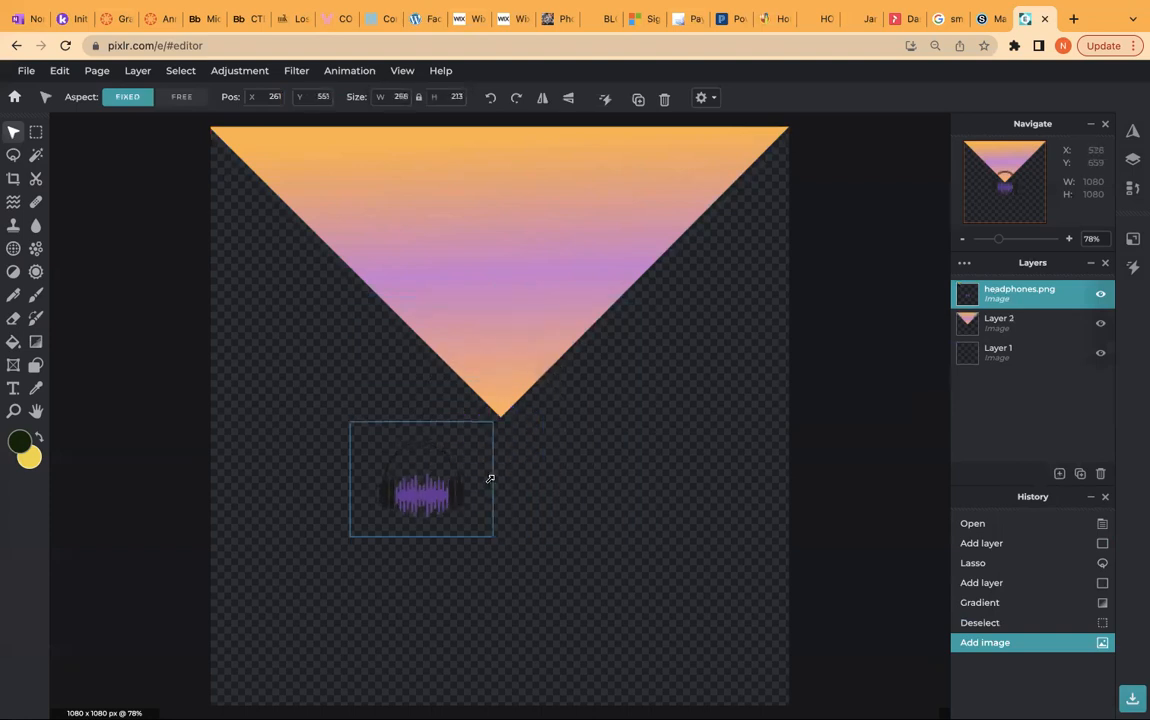
left_click_drag(441, 439, 508, 350)
left_click_drag(570, 282, 535, 311)
left_click_drag(488, 357, 503, 365)
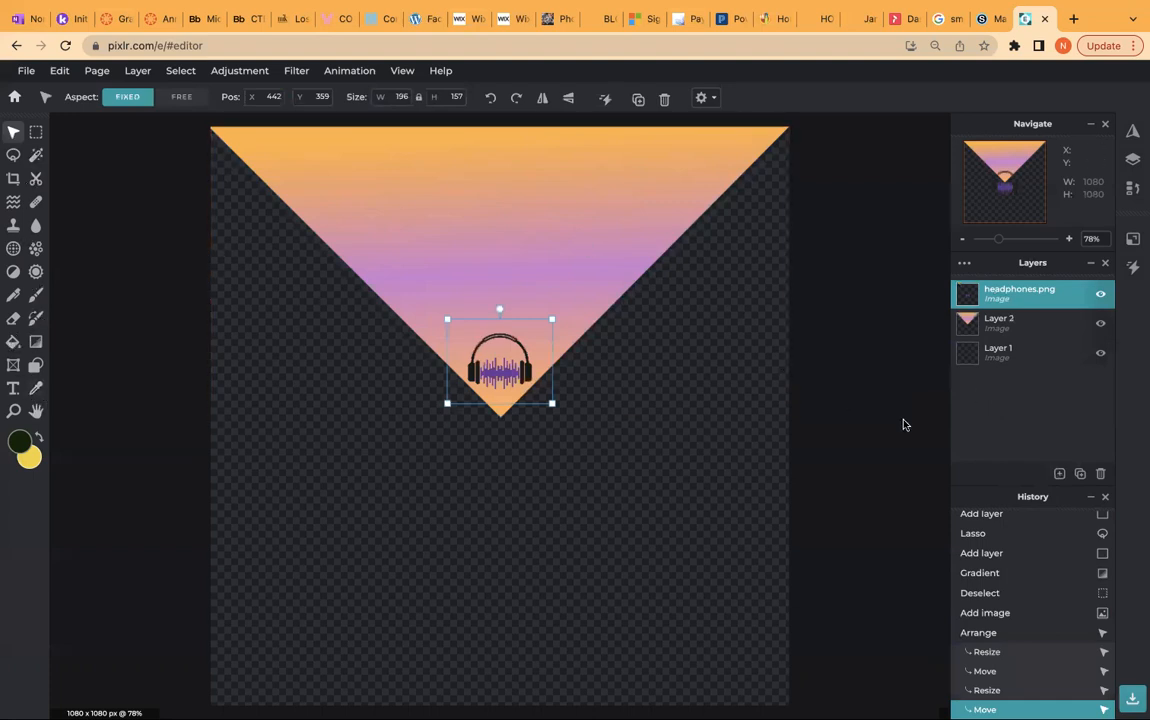
Add an empty layer above the headphones and set the Shape tool to Draw mode with the Star type
left_click(1060, 474)
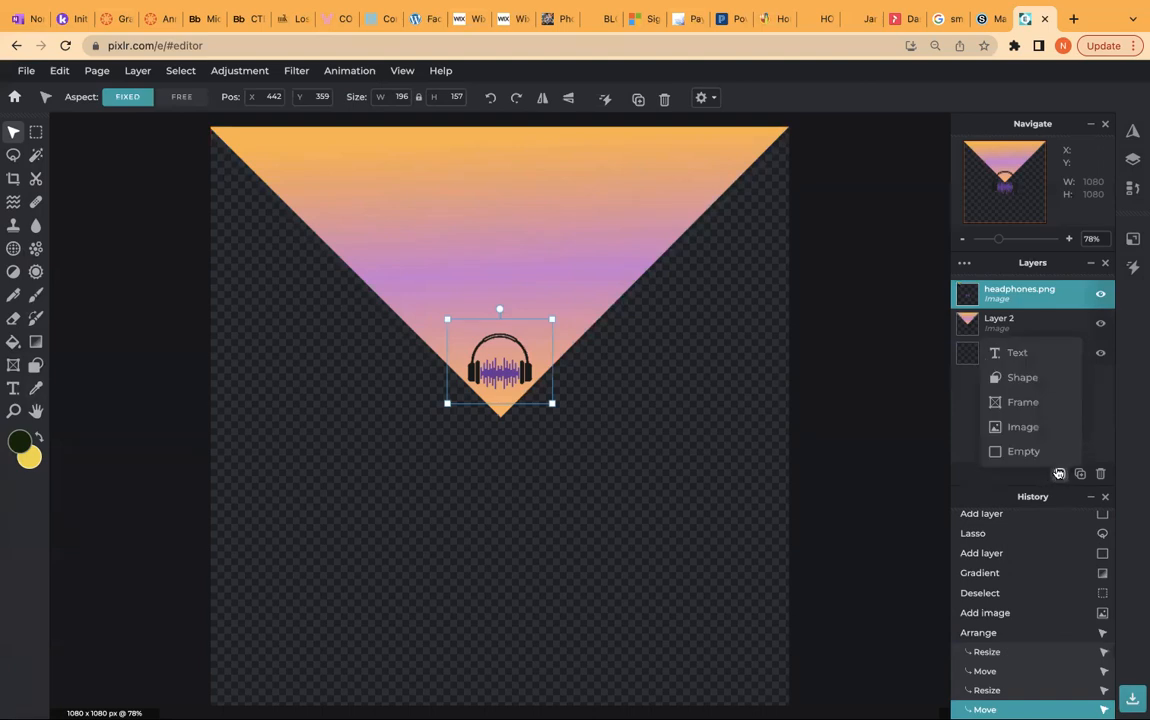
left_click(822, 271)
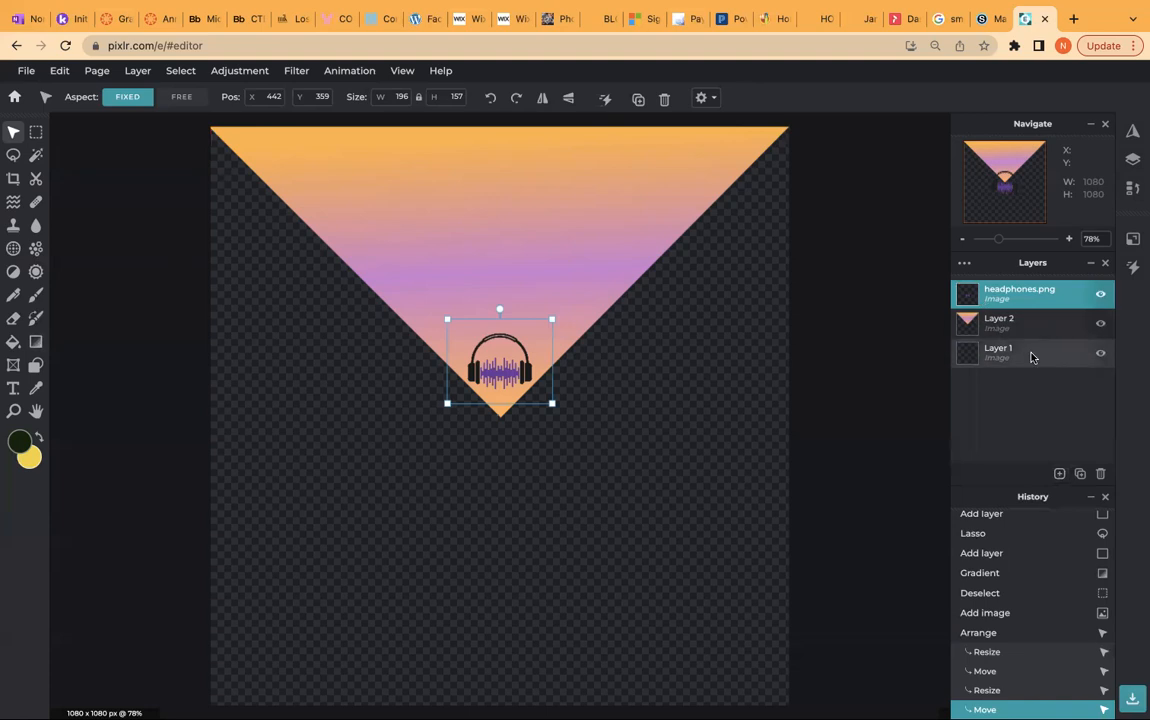
left_click(1060, 474)
left_click(1040, 452)
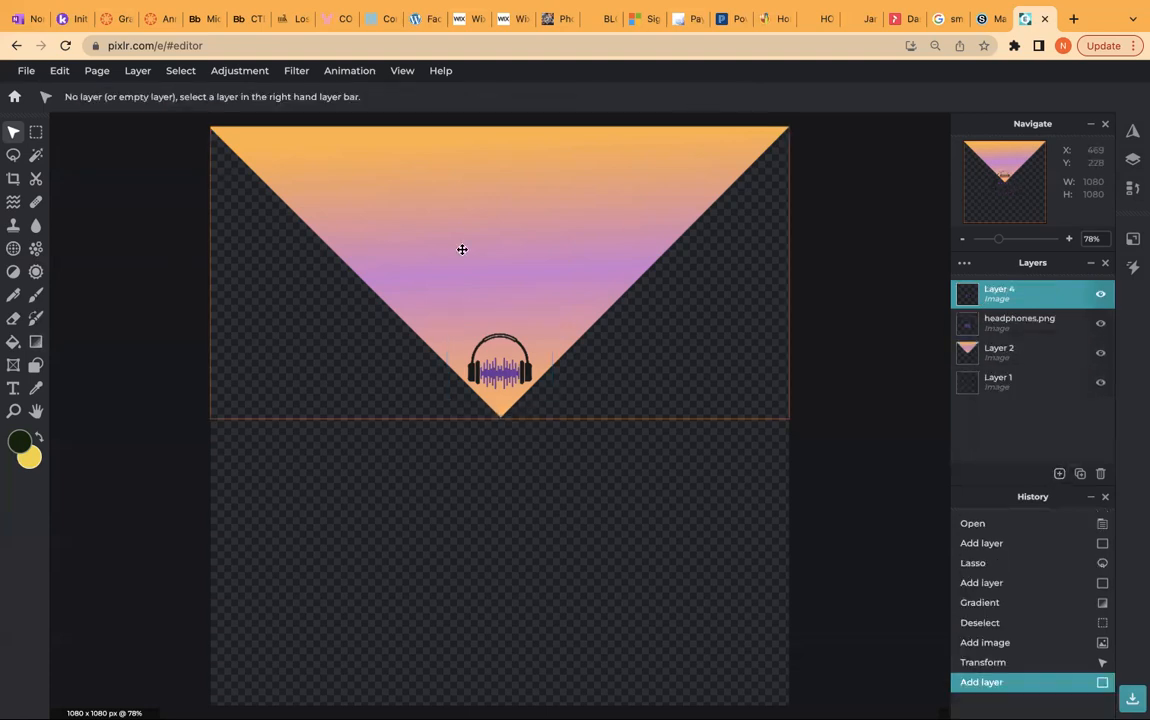
left_click(36, 367)
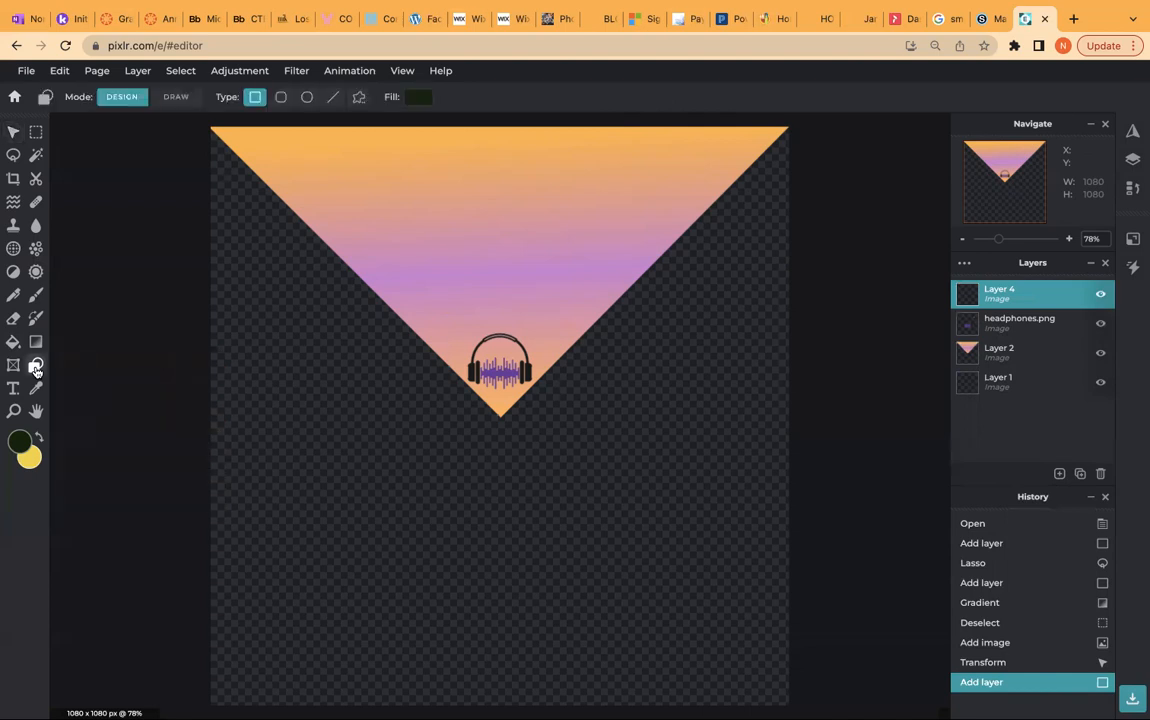
left_click(175, 100)
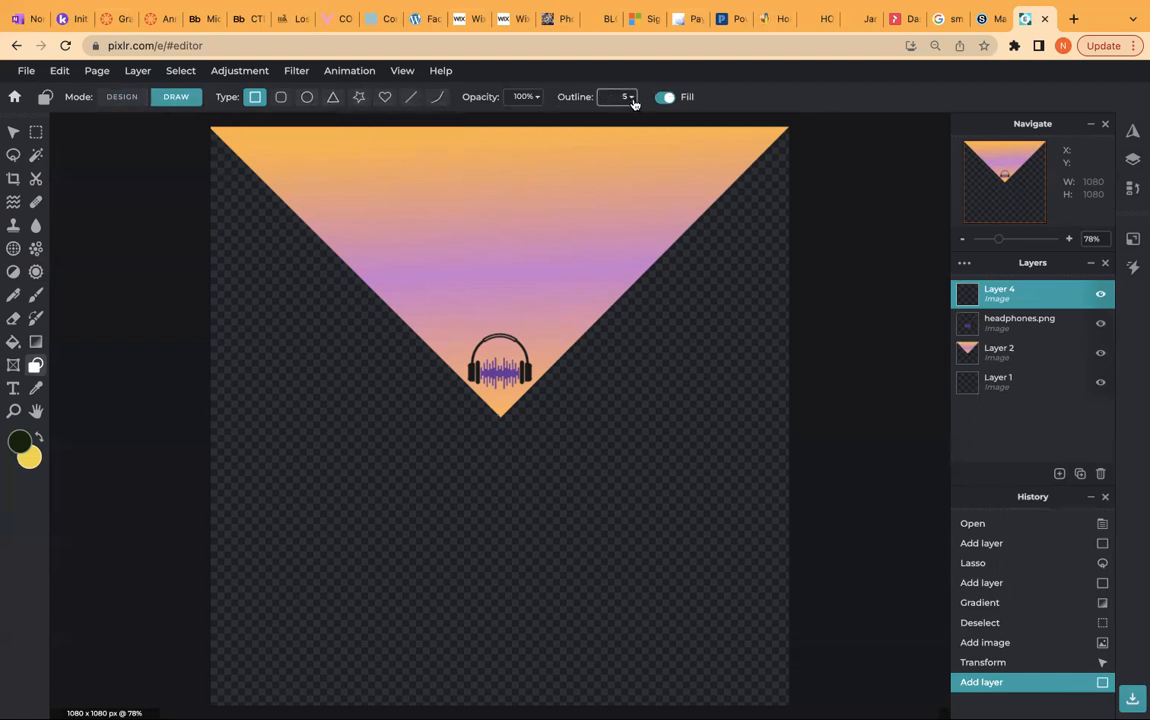
left_click(360, 100)
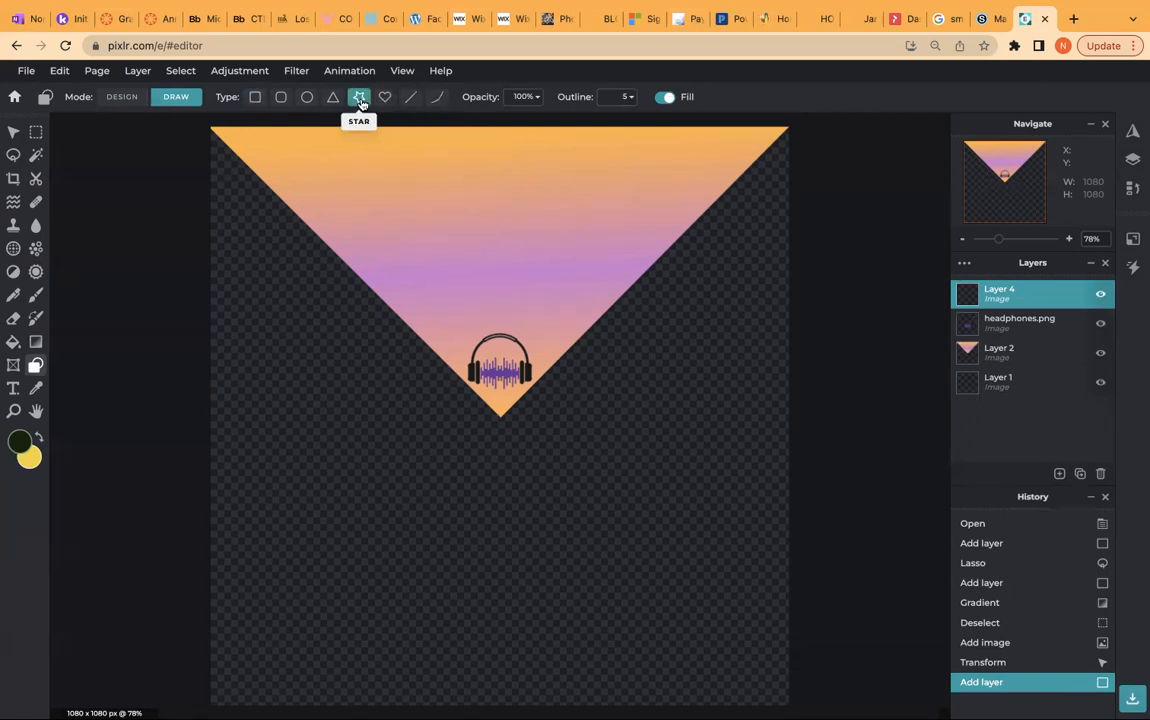
Change the foreground color to dark purple and draw a small yellow-filled star at the upper left of the headphones
left_click(20, 442)
left_click_drag(606, 382, 610, 336)
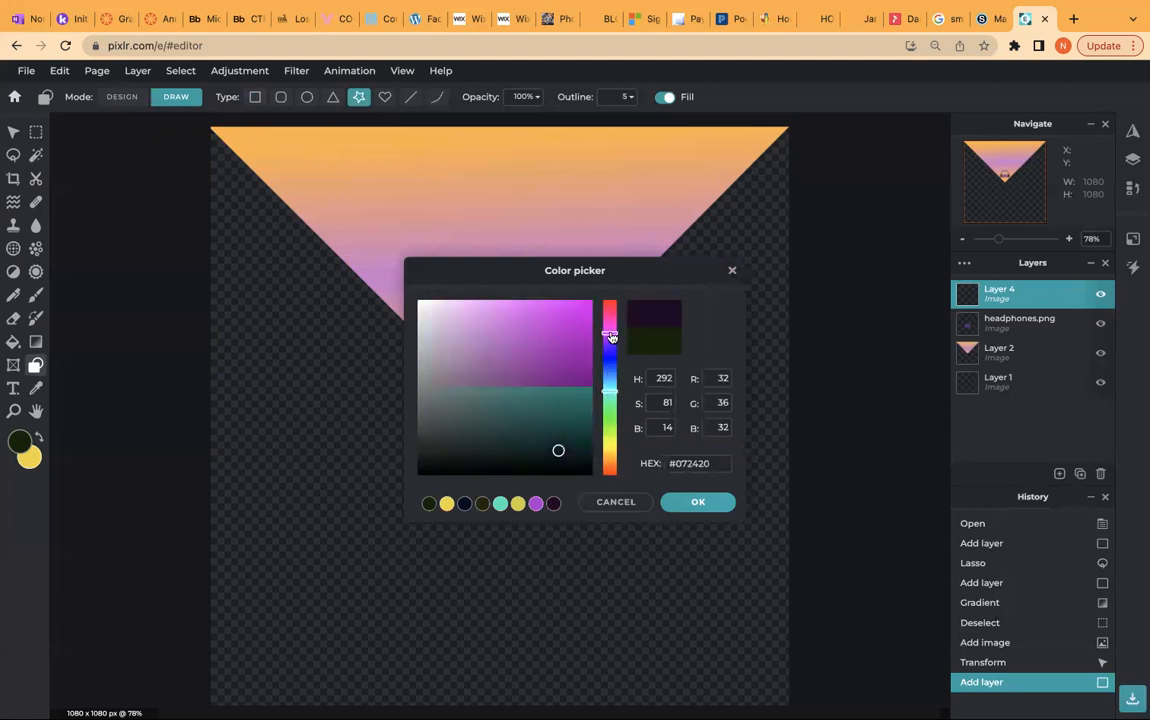
left_click(693, 503)
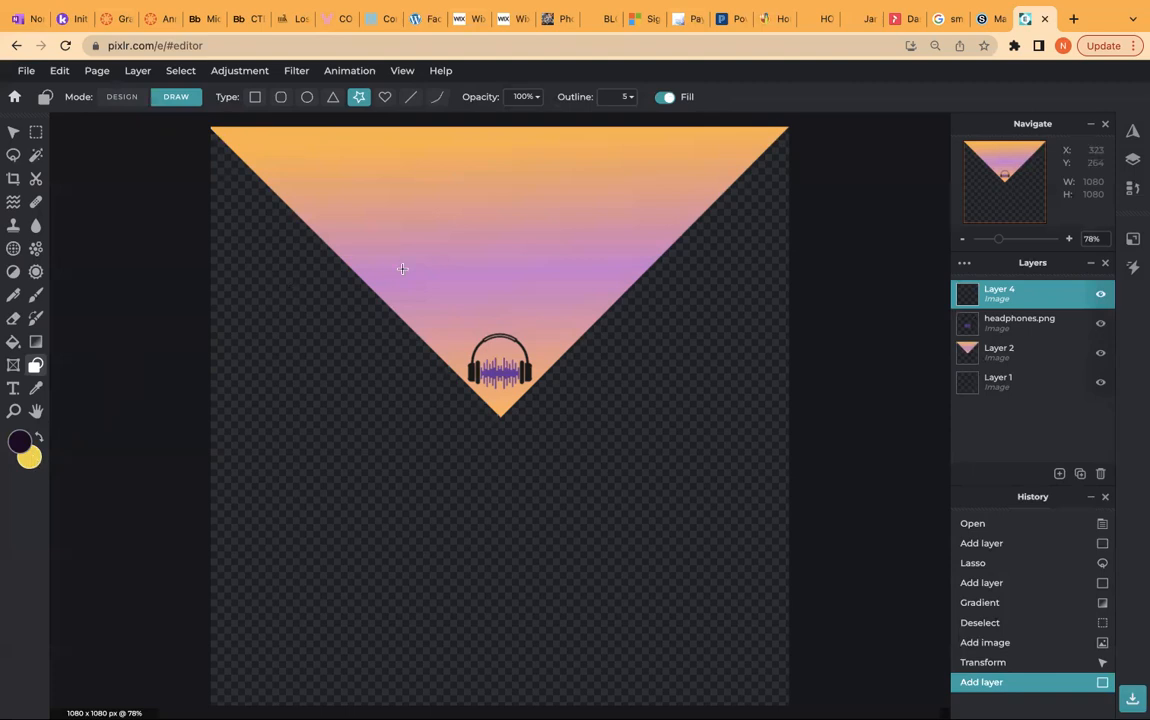
left_click(438, 328)
left_click_drag(437, 331, 437, 330)
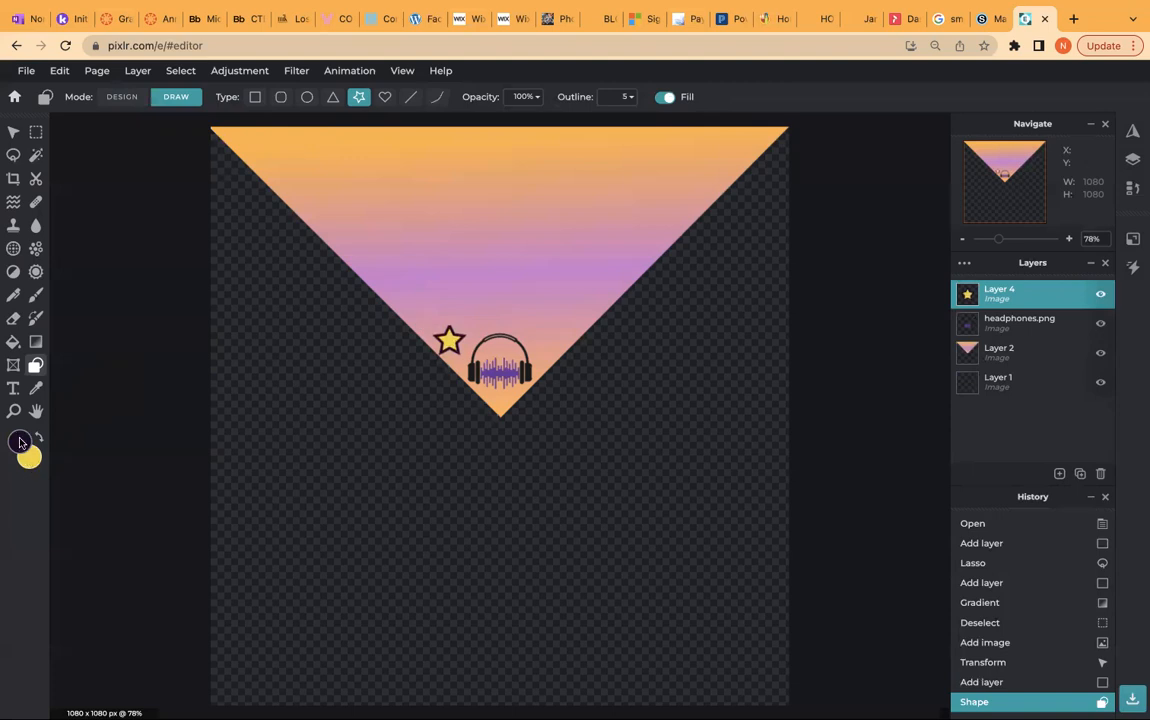
Try a large star with an outline of 26 above the headphones, and revert the history to the first small star
left_click(630, 96)
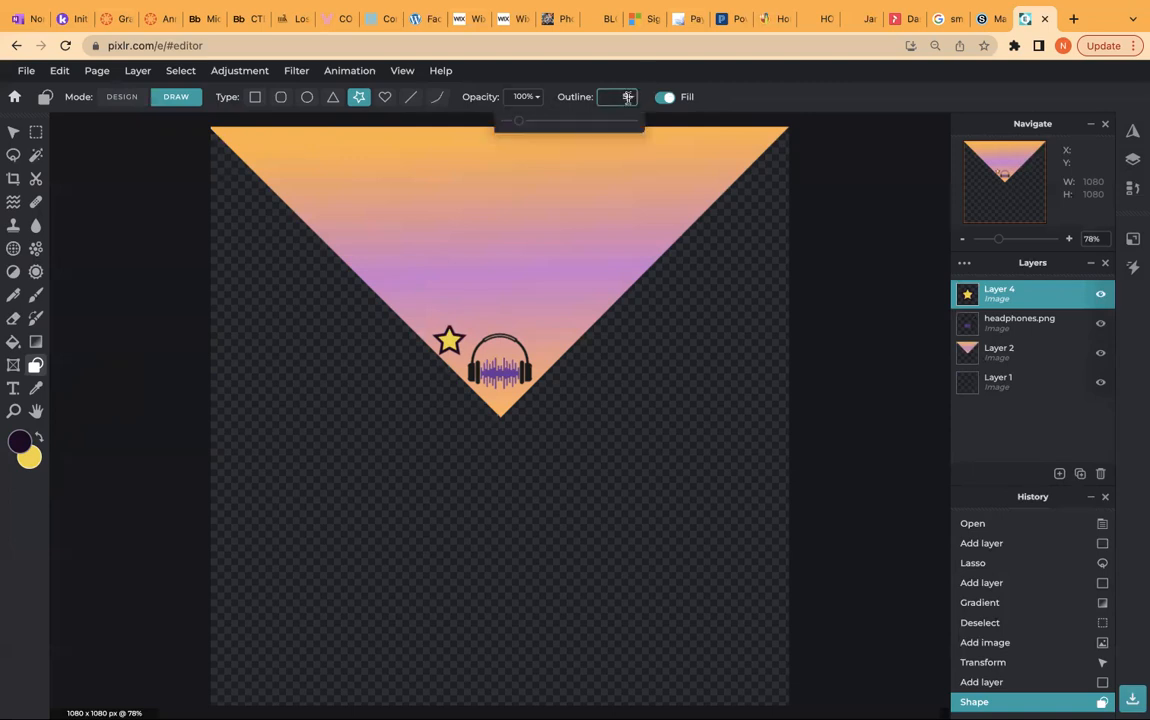
left_click(574, 121)
mouse_move(450, 282)
left_mouse_down()
mouse_move(482, 302)
mouse_move(511, 298)
left_mouse_up()
left_click(13, 131)
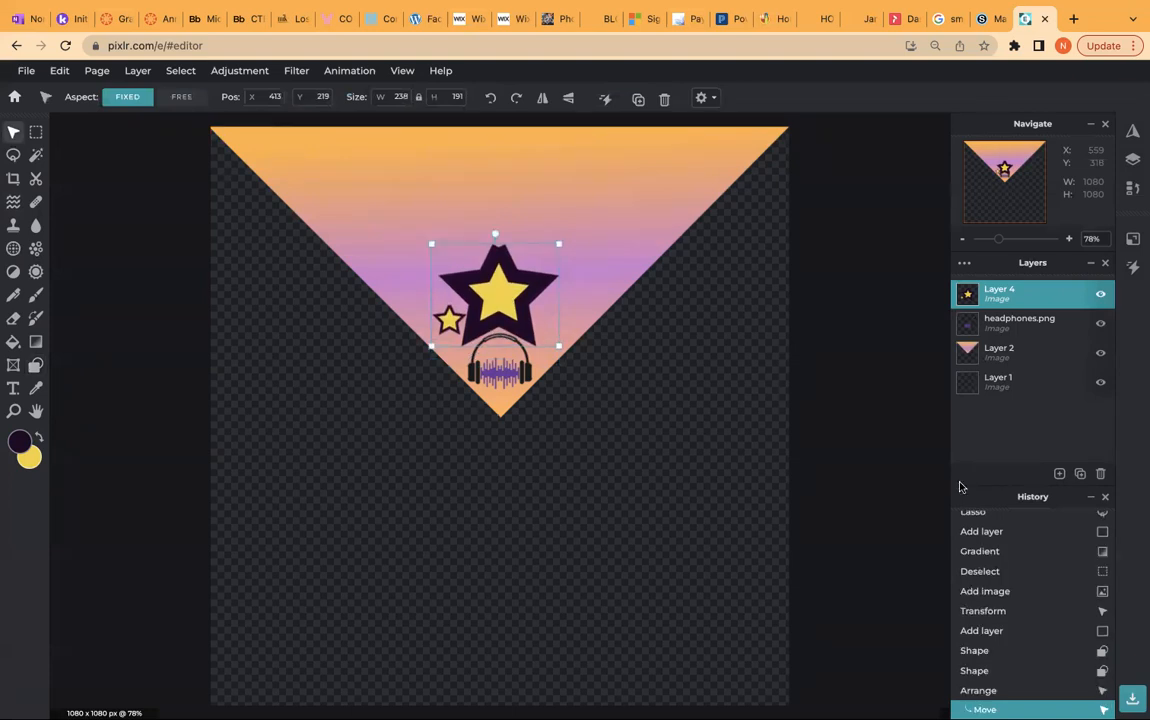
left_click(975, 670)
left_click(975, 650)
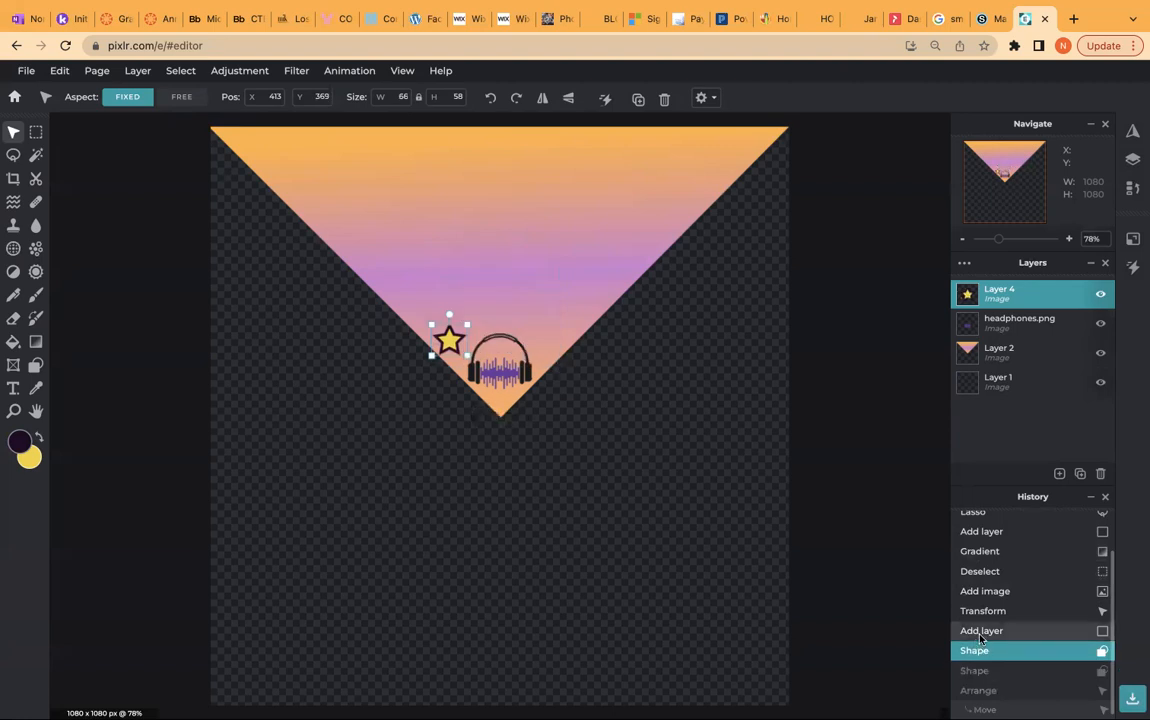
Set the star outline to 3 and draw five stars of varied sizes above and to the right of the headphones
left_click(35, 364)
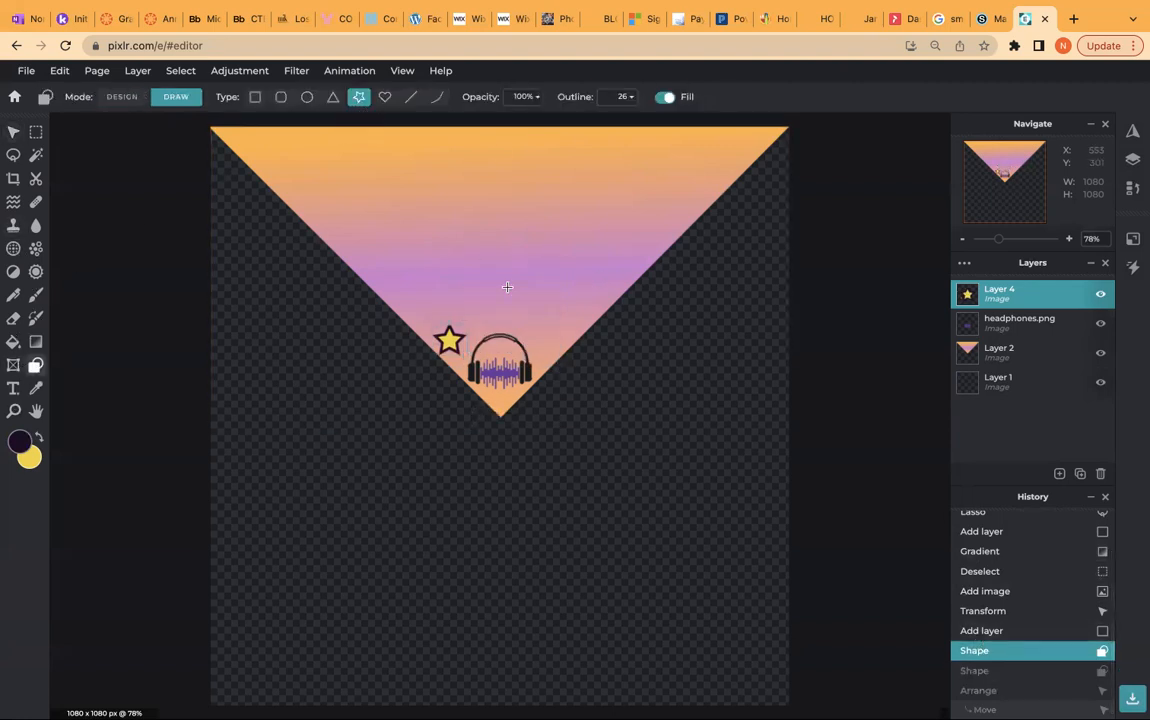
left_click(620, 96)
left_click(514, 121)
mouse_move(497, 283)
left_mouse_down()
mouse_move(497, 310)
mouse_move(545, 338)
left_mouse_up()
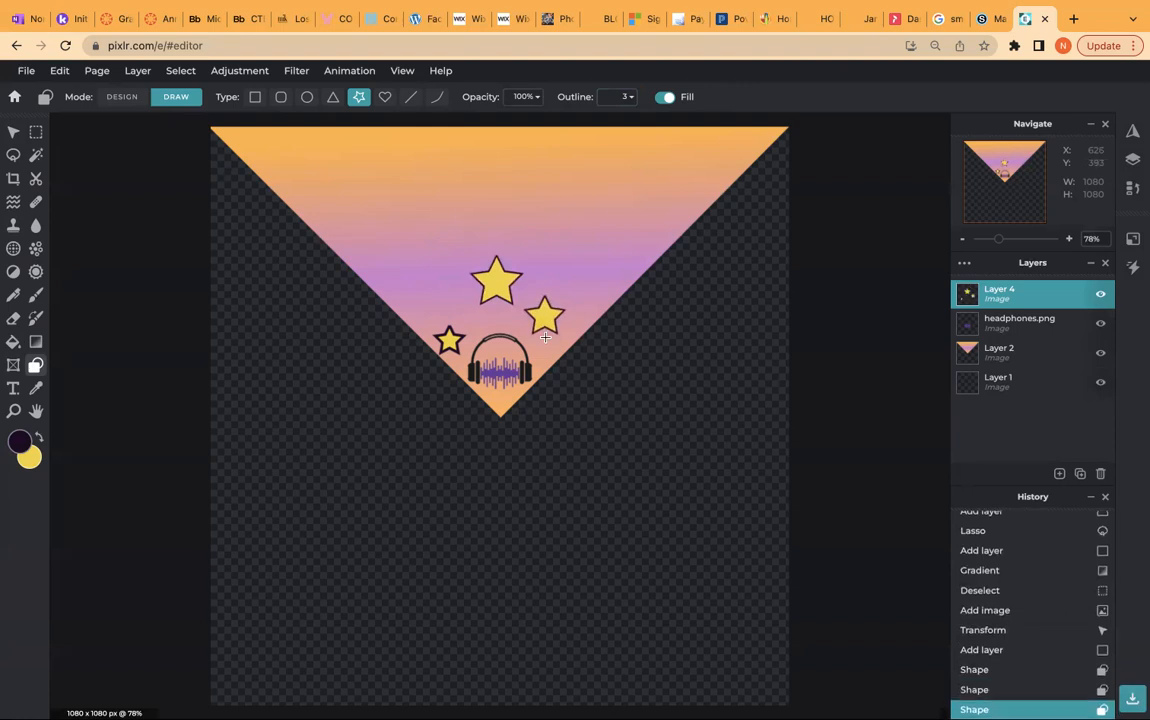
left_click_drag(436, 285, 408, 252)
left_click_drag(547, 265, 584, 301)
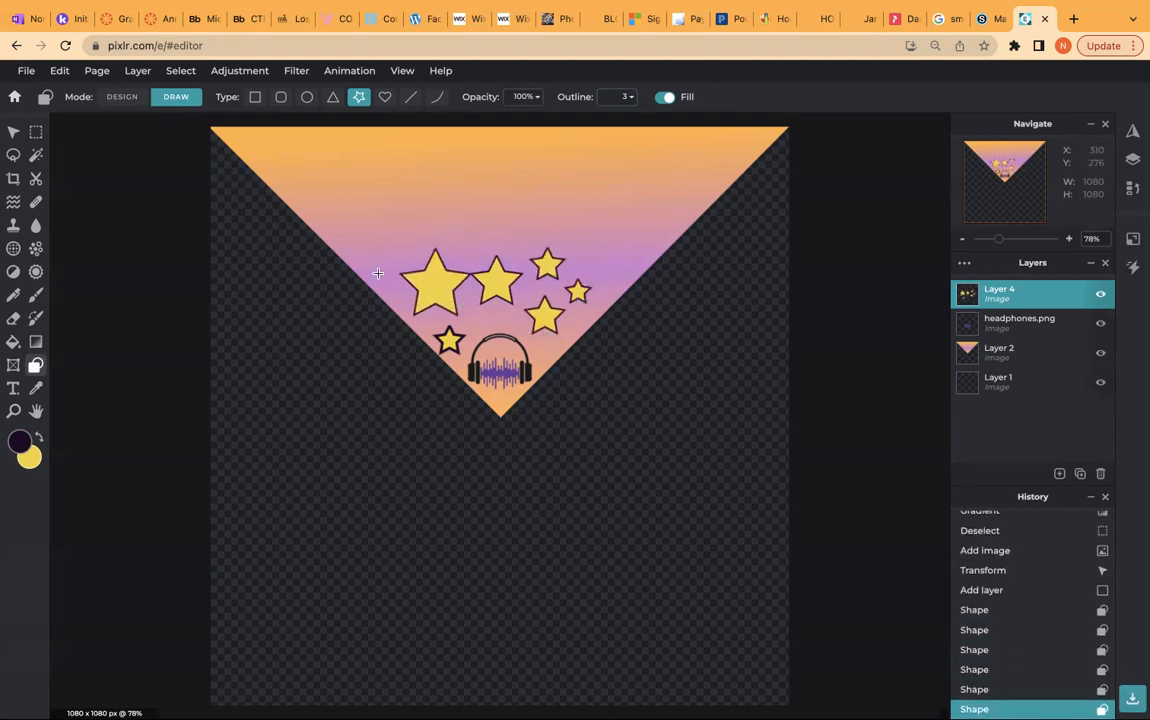
Scatter five more stars of varied sizes to the left of, above and to the right of the existing star cluster
left_click_drag(378, 255, 341, 229)
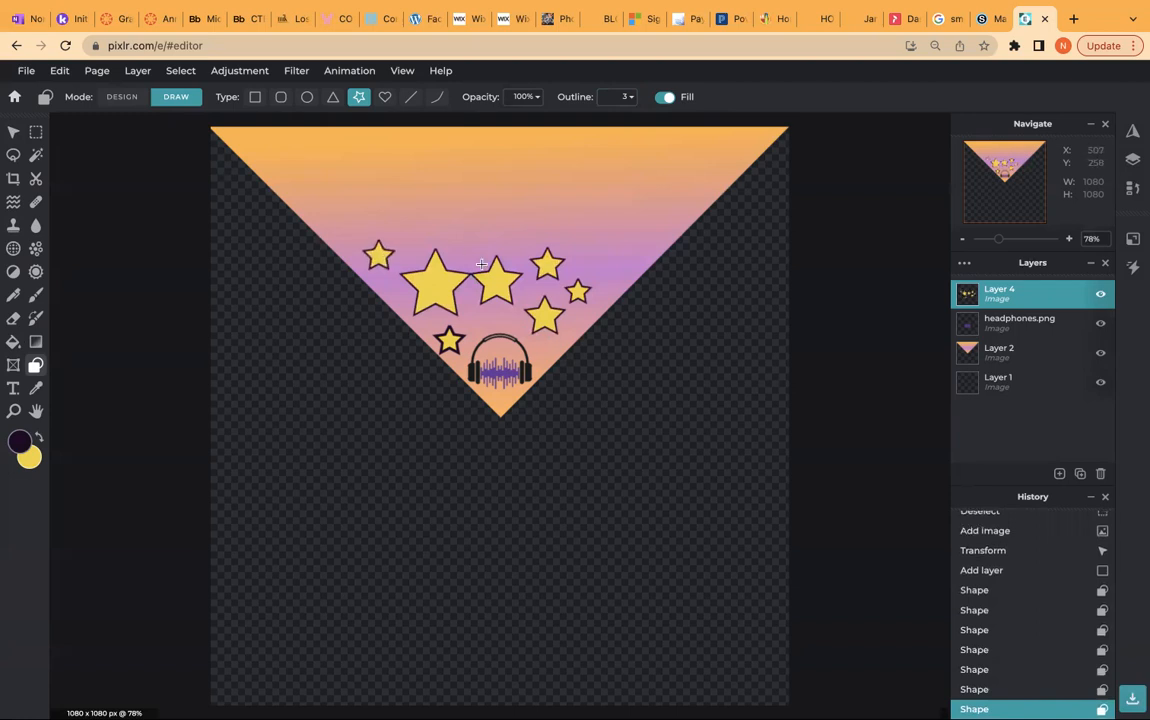
left_click_drag(463, 241, 441, 216)
left_click_drag(510, 235, 499, 222)
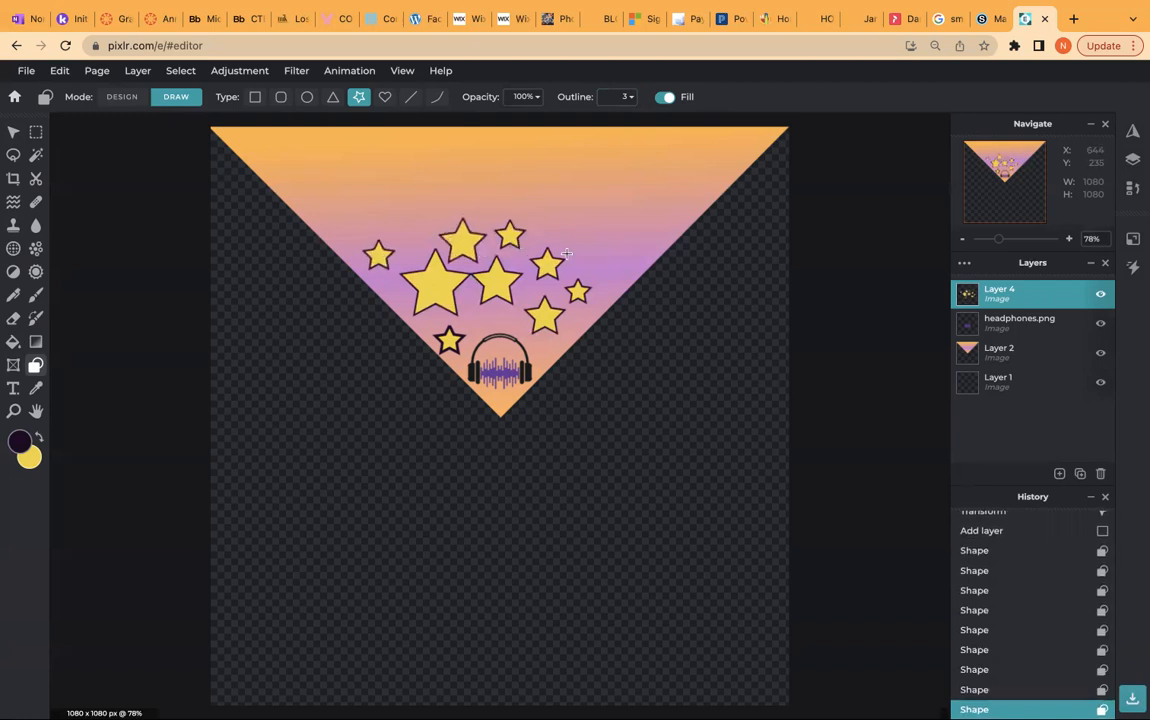
left_click_drag(591, 256, 606, 278)
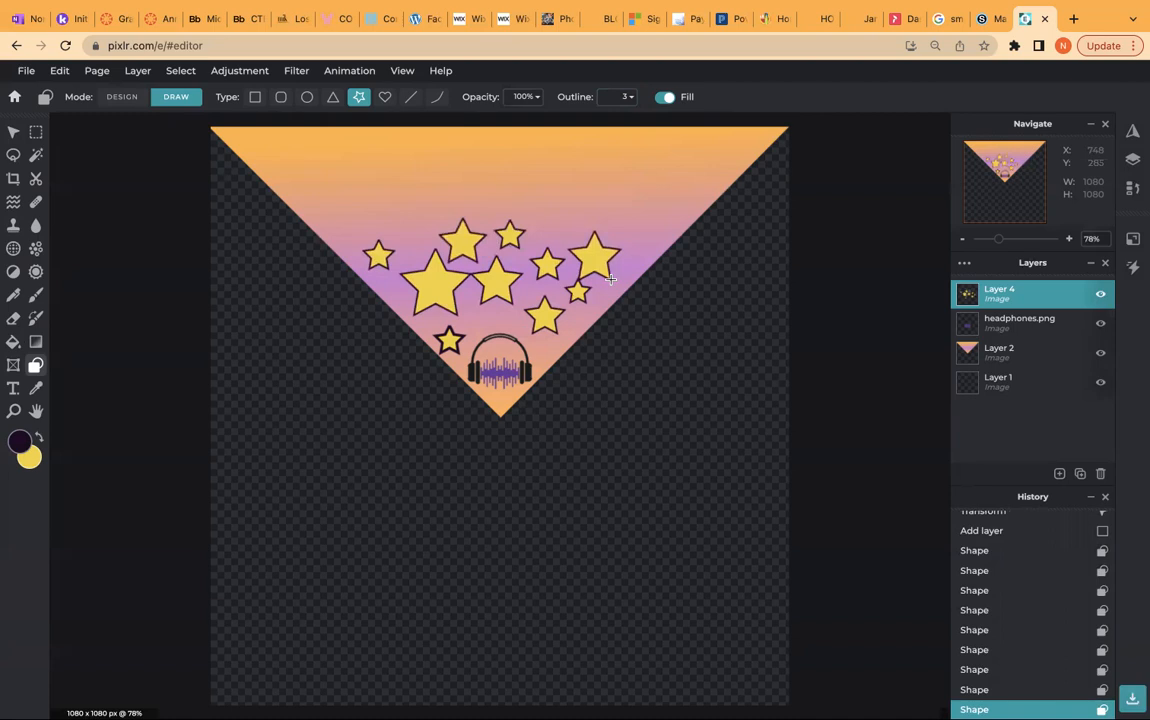
left_click_drag(546, 213, 560, 229)
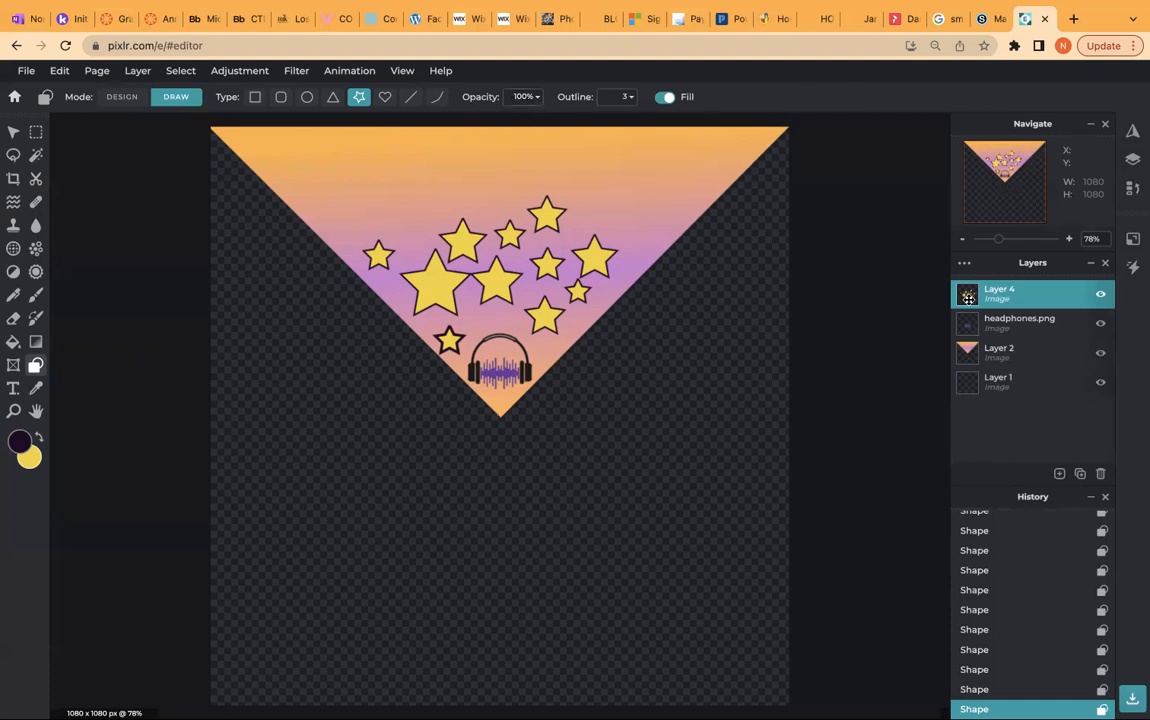
Add guitar.png as an image layer, shrink it to about 165 x 165 px and place it in the triangle's upper-left area
left_click(1059, 474)
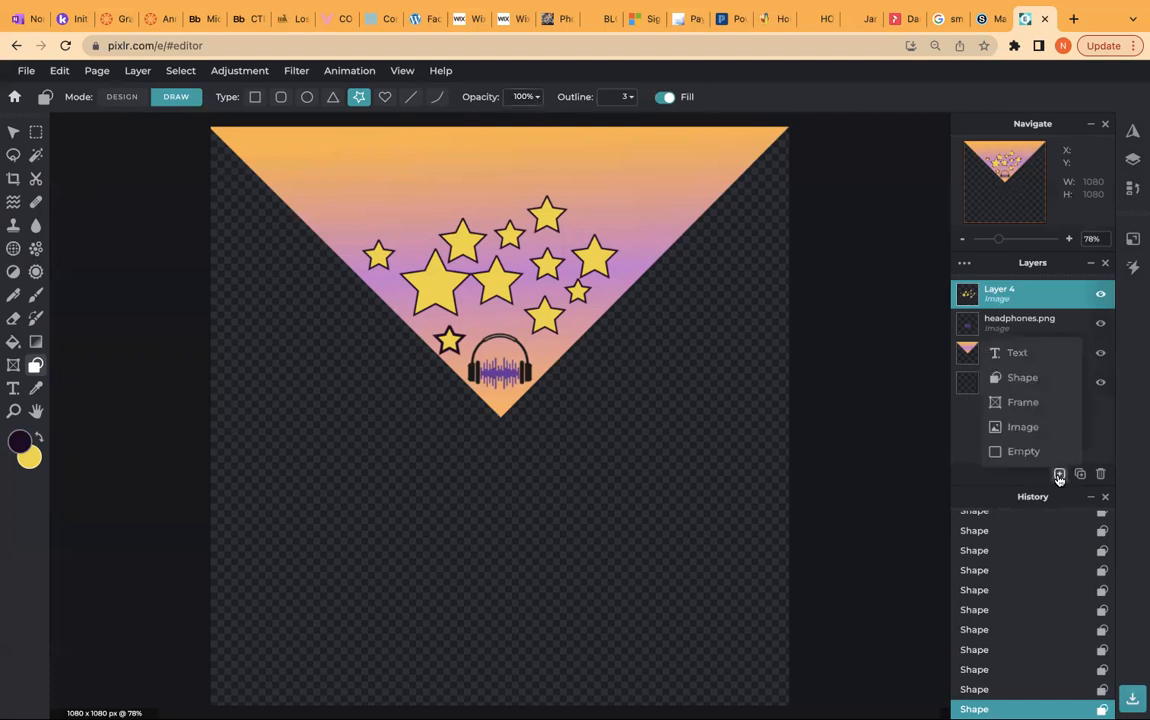
left_click(1045, 428)
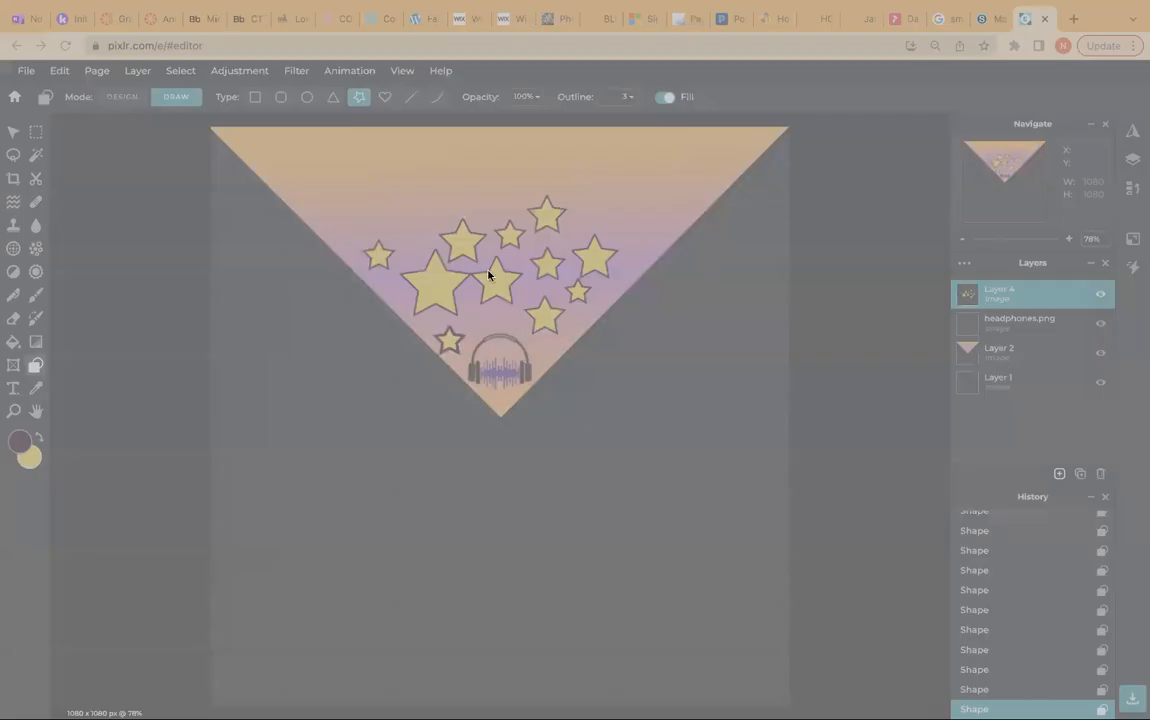
left_click(831, 526)
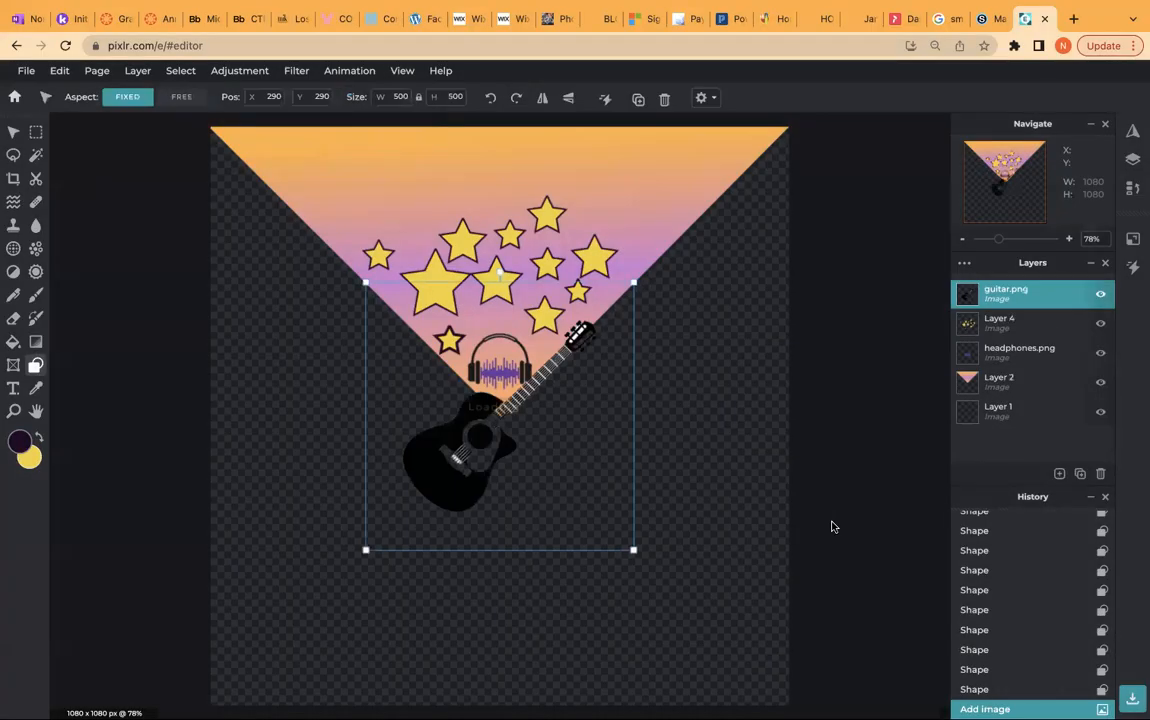
left_click_drag(583, 337, 454, 461)
left_click_drag(409, 506, 363, 213)
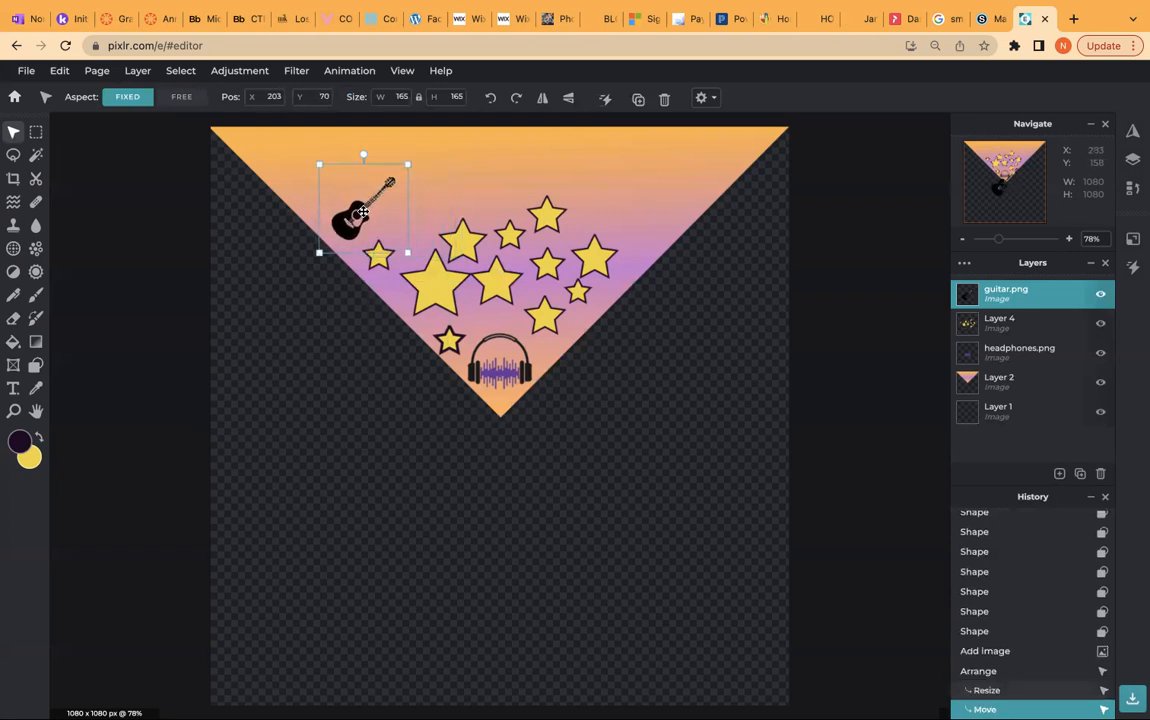